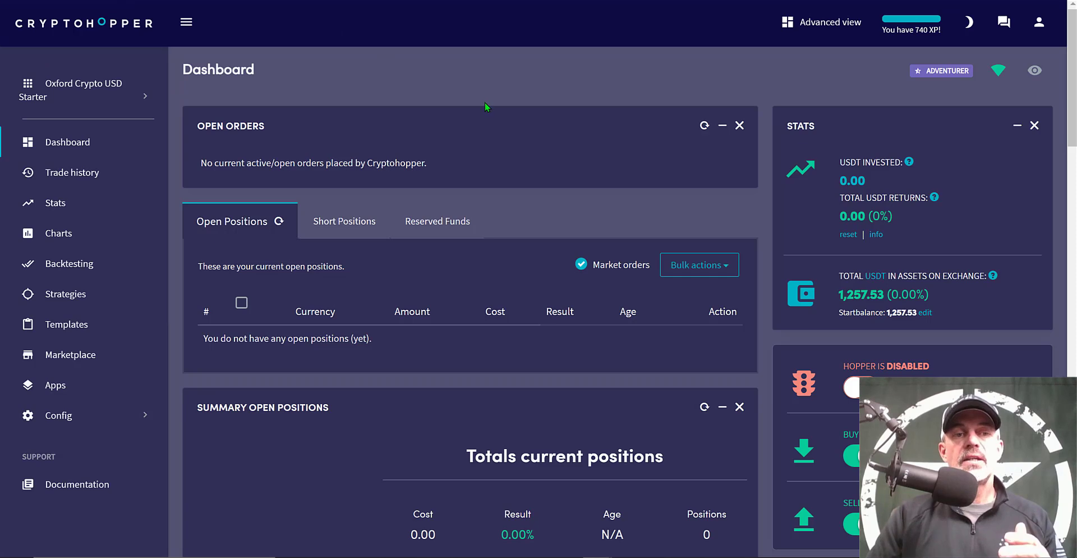
Step: Open the marketplace and search it for "OXFORD"
left_click(81, 355)
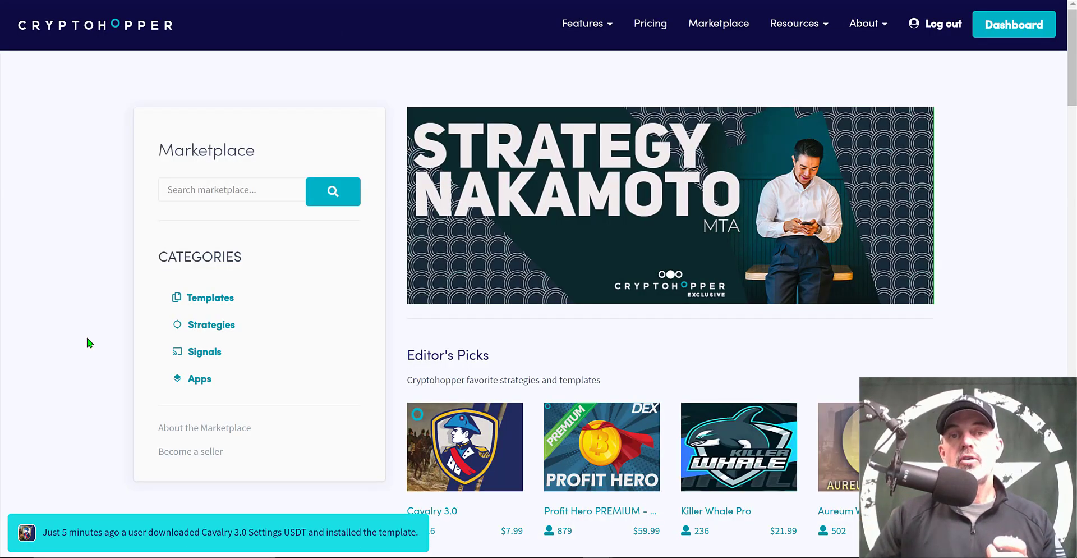
left_click(238, 193)
type("OXFORD")
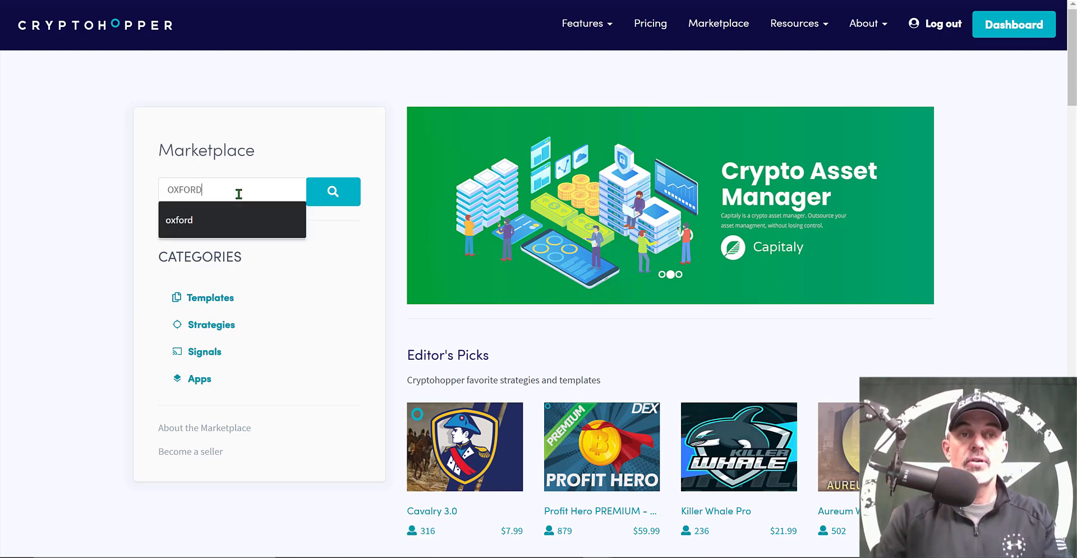
left_click(320, 185)
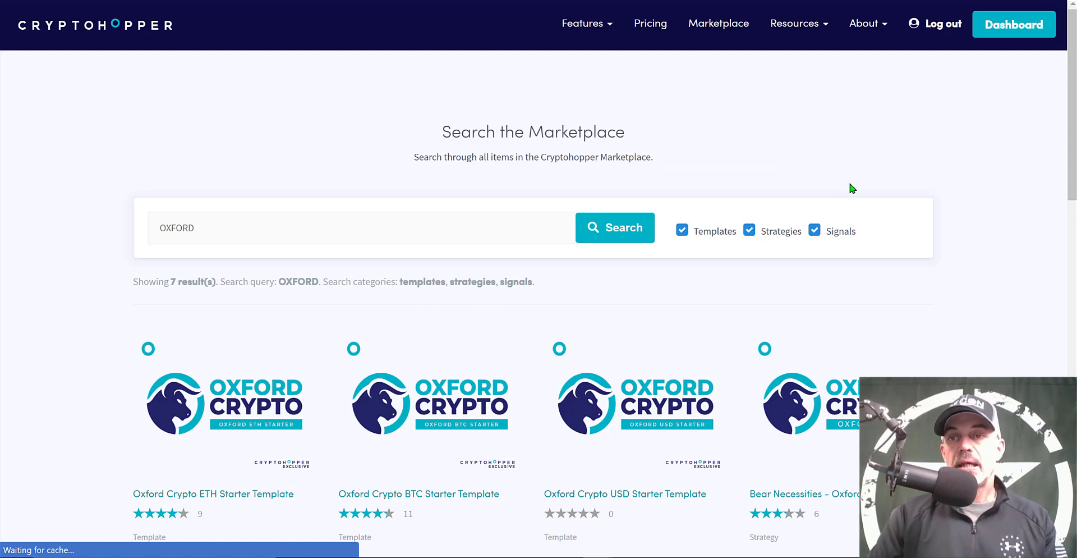
Step: Open the Oxford Crypto USD Starter Template from the search results and read its overview
scroll(1006, 185, "down", 4)
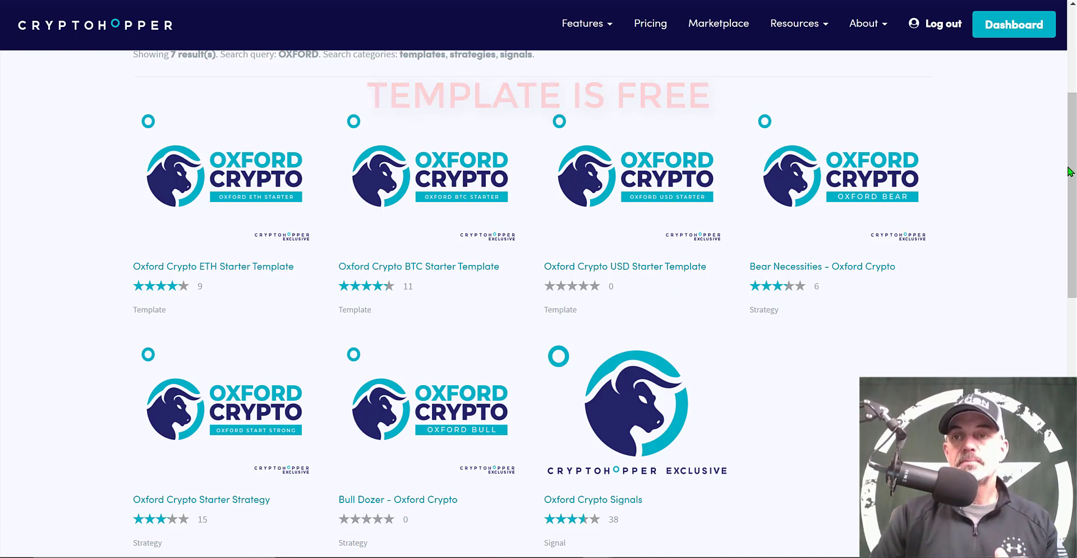
left_click(680, 283)
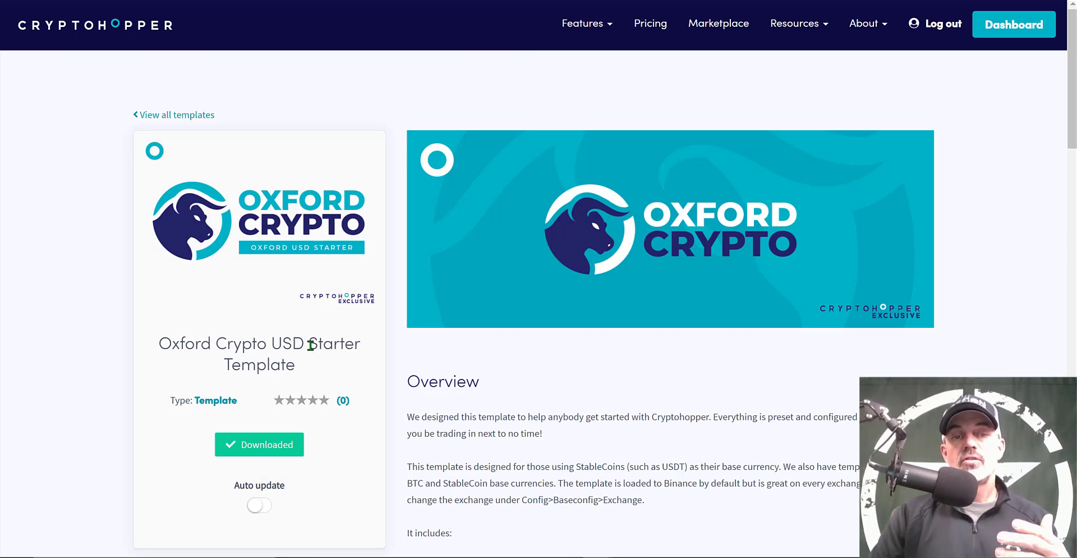
left_click_drag(576, 463, 689, 464)
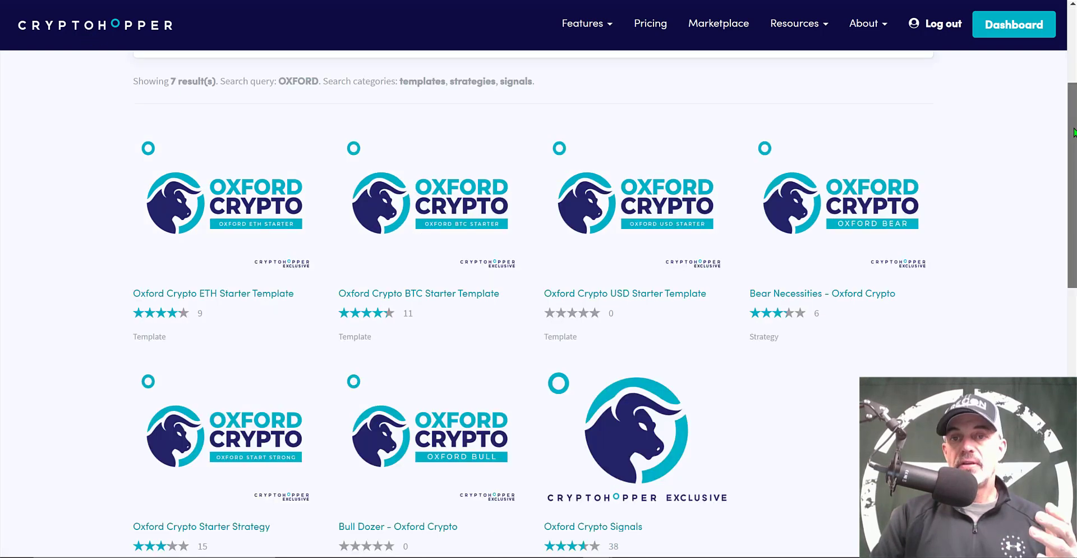
Step: Open Oxford Crypto Signals from the search results and review its description, signal details, weekly results and last month's performance chart
scroll(1073, 132, "down", 1)
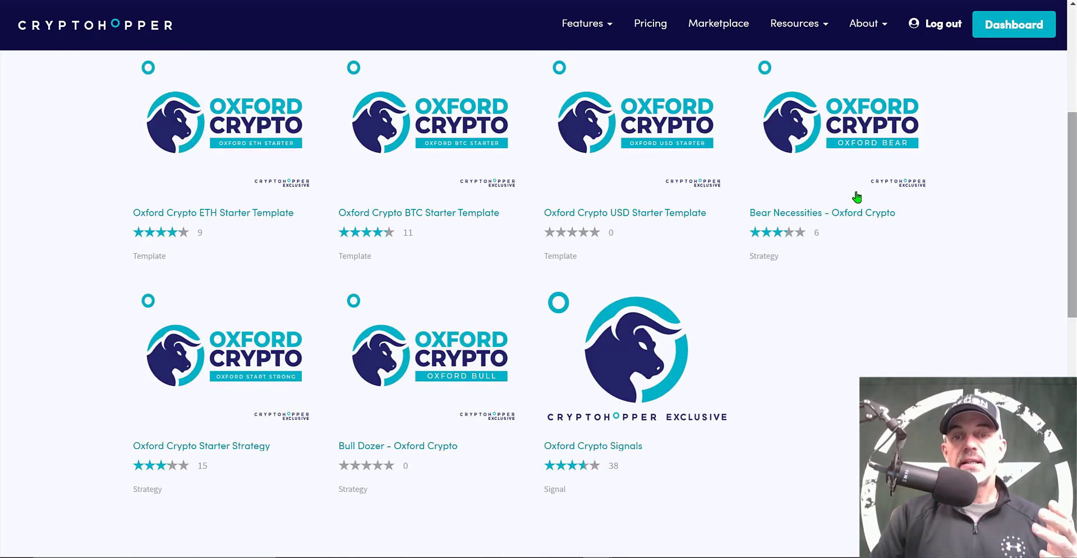
left_click(636, 368)
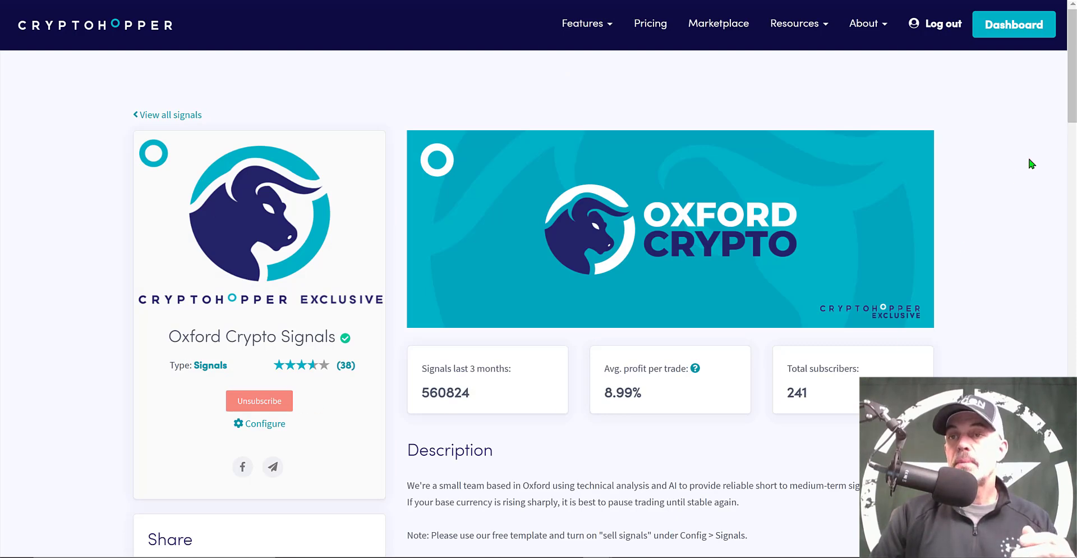
scroll(782, 261, "down", 5)
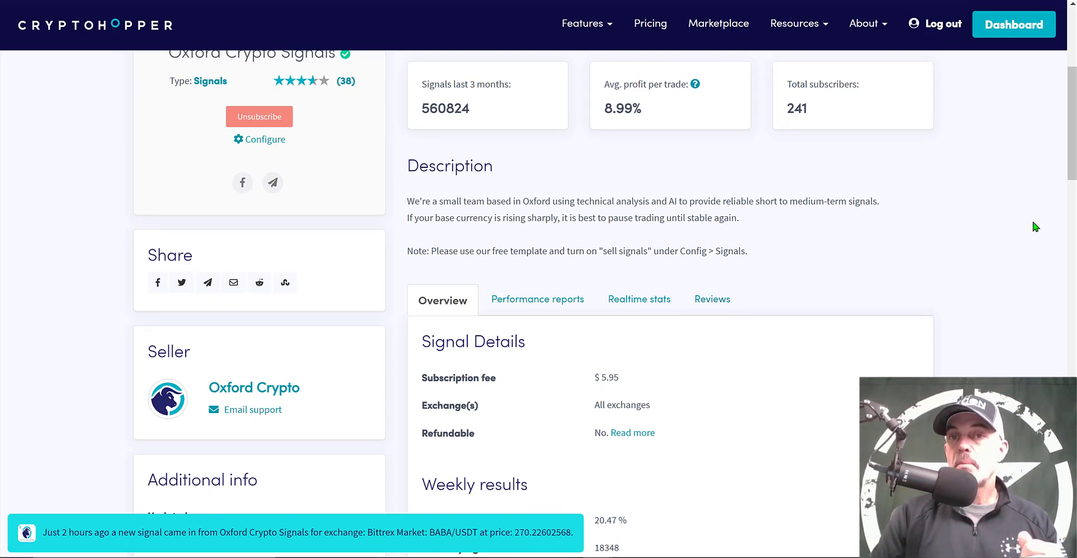
scroll(444, 200, "down", 5)
left_click_drag(437, 196, 515, 195)
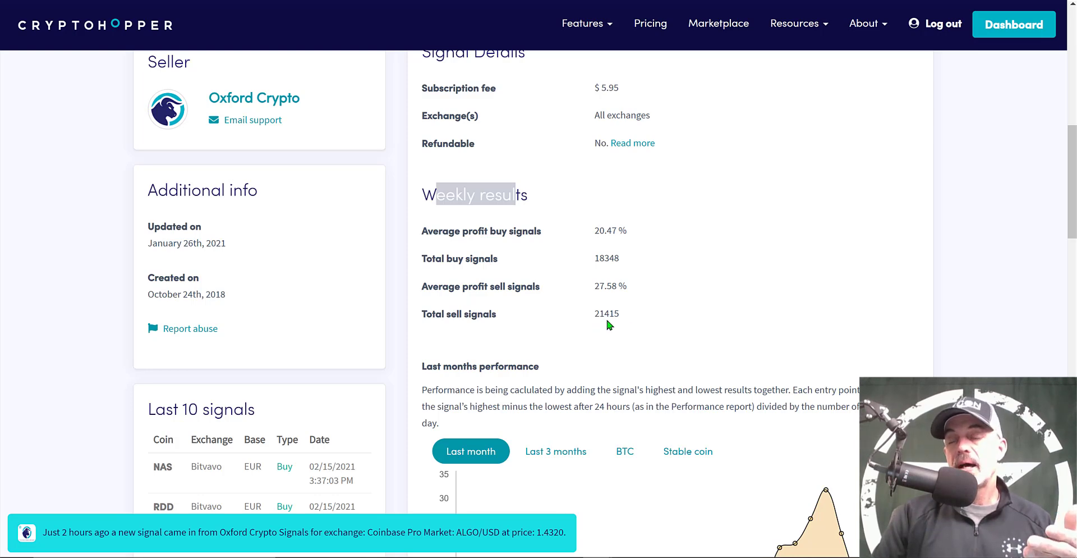
left_click_drag(1074, 223, 1072, 250)
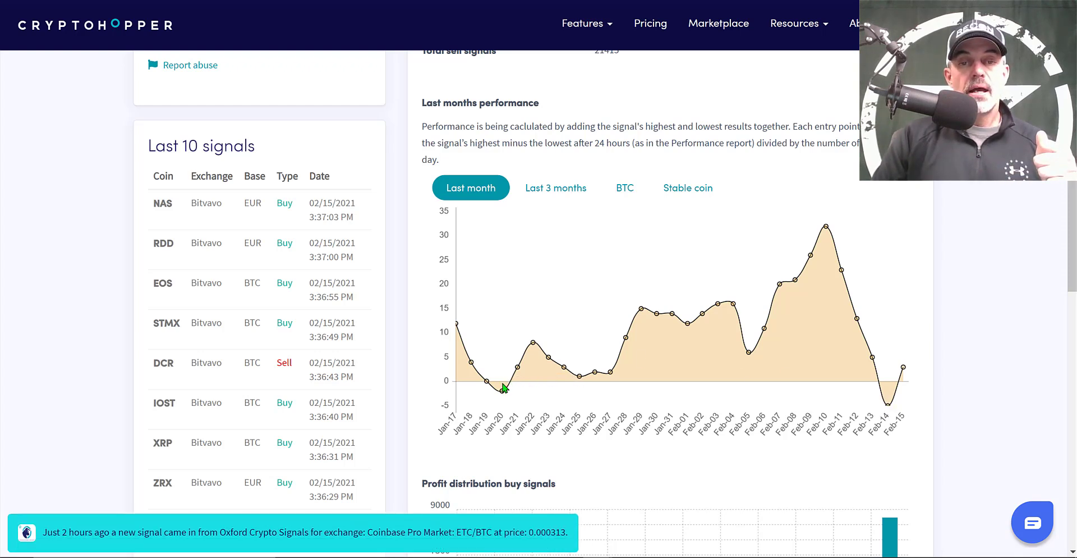
mouse_move(503, 396)
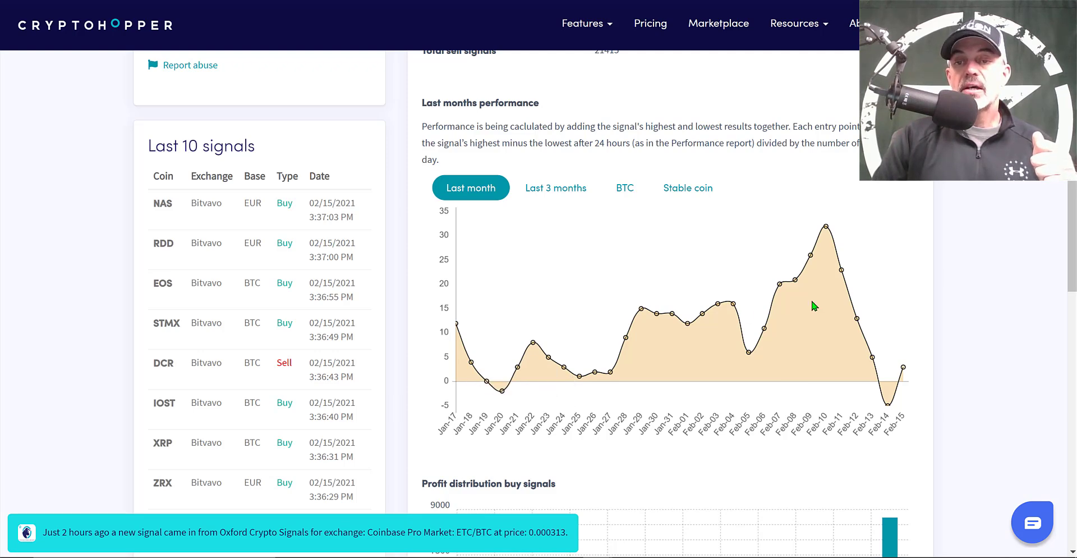
Step: Review the signaller's realtime stats, checking the average profit of buy signals for Binance with USDT
scroll(954, 281, "down", 1)
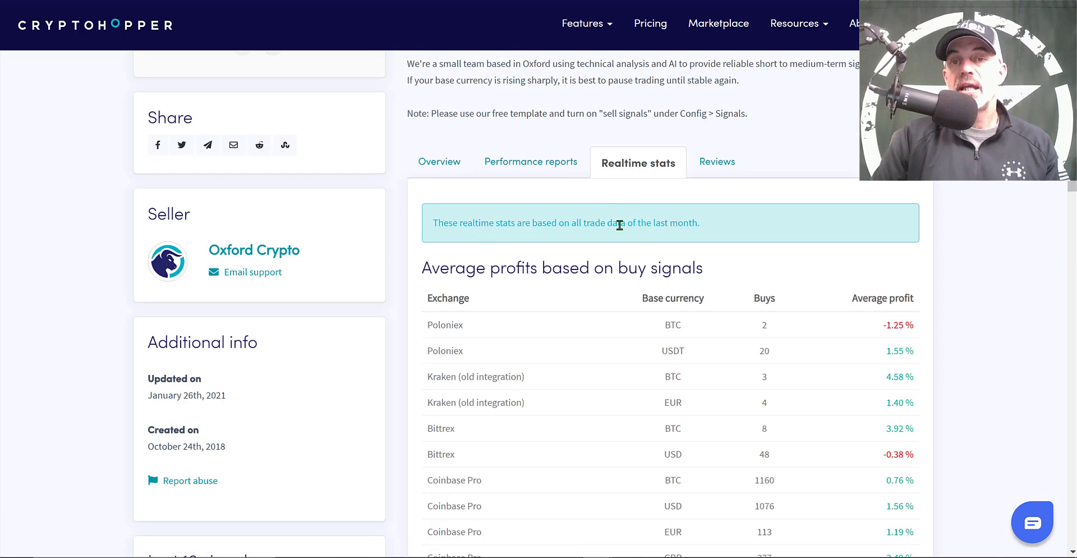
left_click_drag(1070, 164, 1069, 246)
left_click_drag(661, 227, 779, 228)
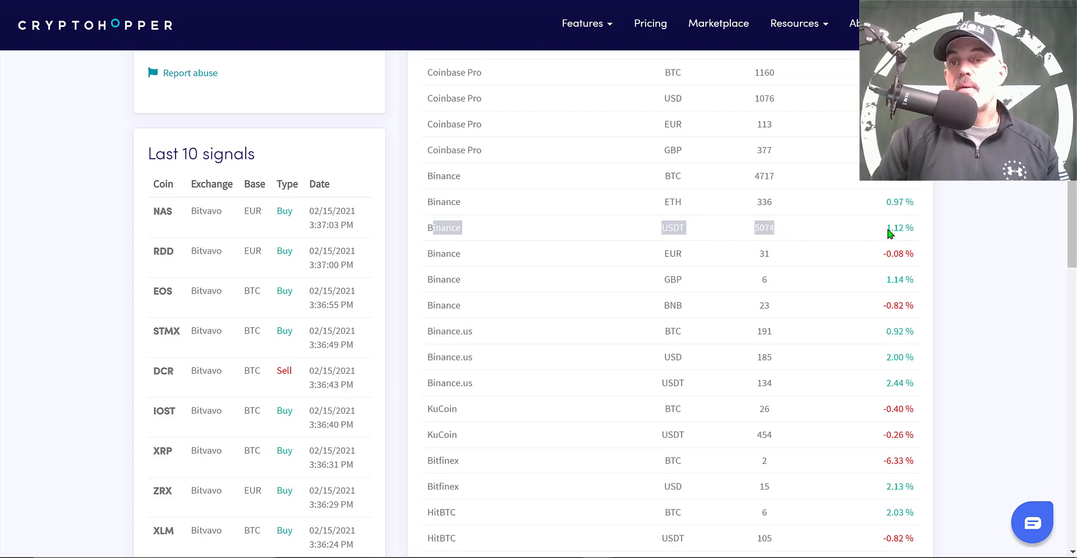
left_click_drag(1071, 207, 1061, 172)
scroll(1063, 180, "down", 5)
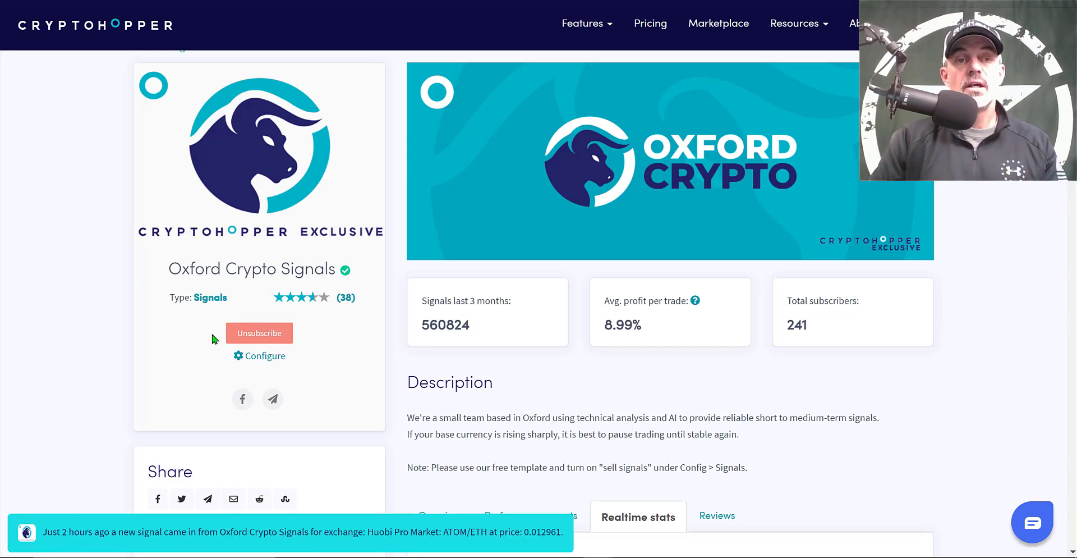
Step: Return to the hopper's dashboard, open its base configuration and go to the exchange settings
left_click(271, 339)
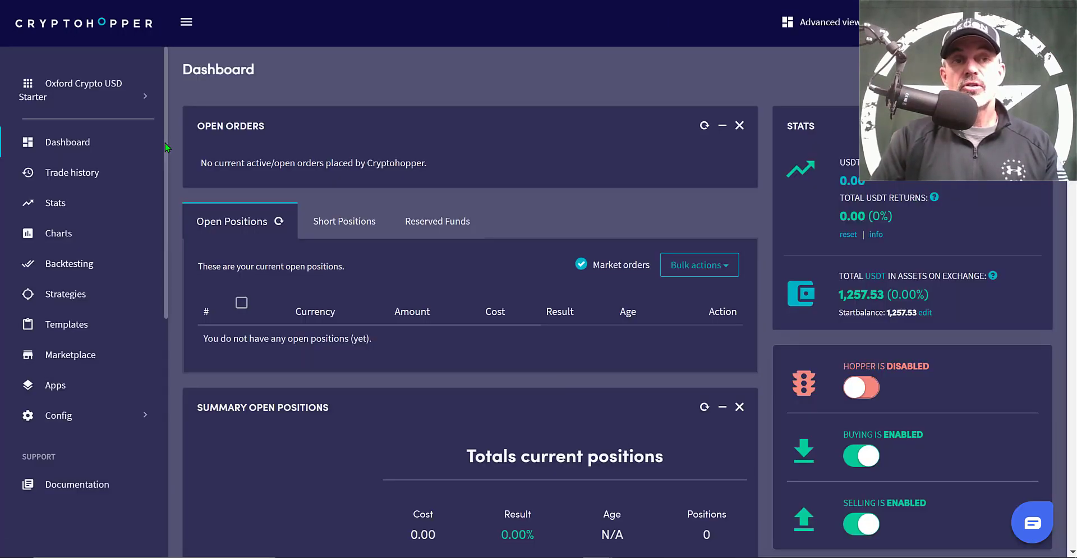
scroll(68, 291, "down", 2)
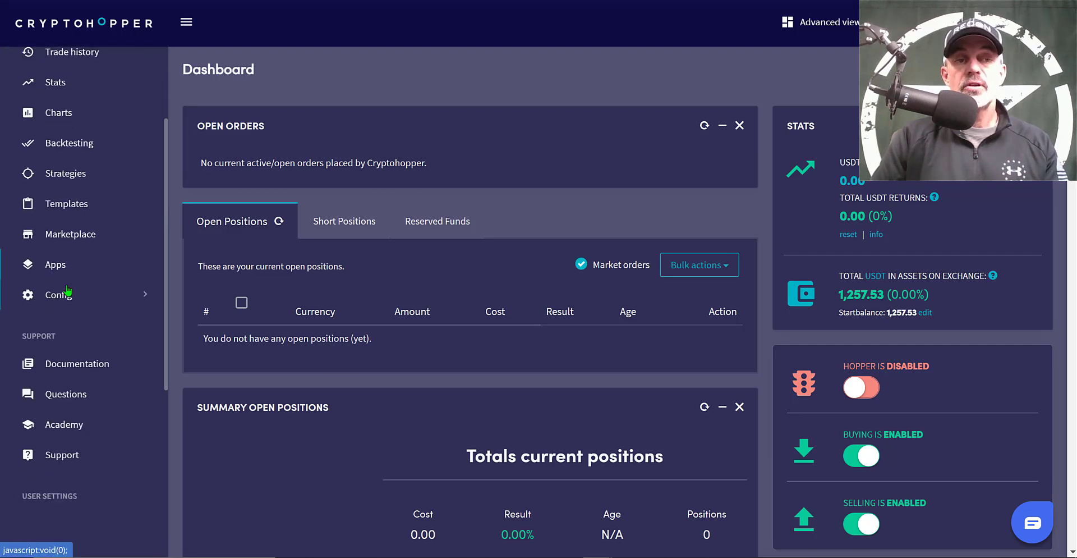
left_click(66, 292)
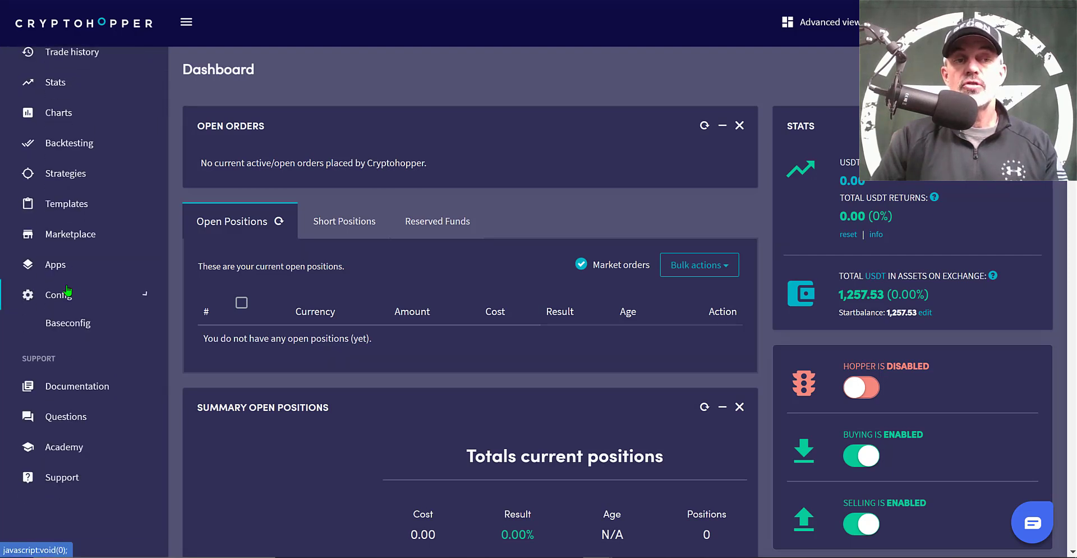
left_click(83, 327)
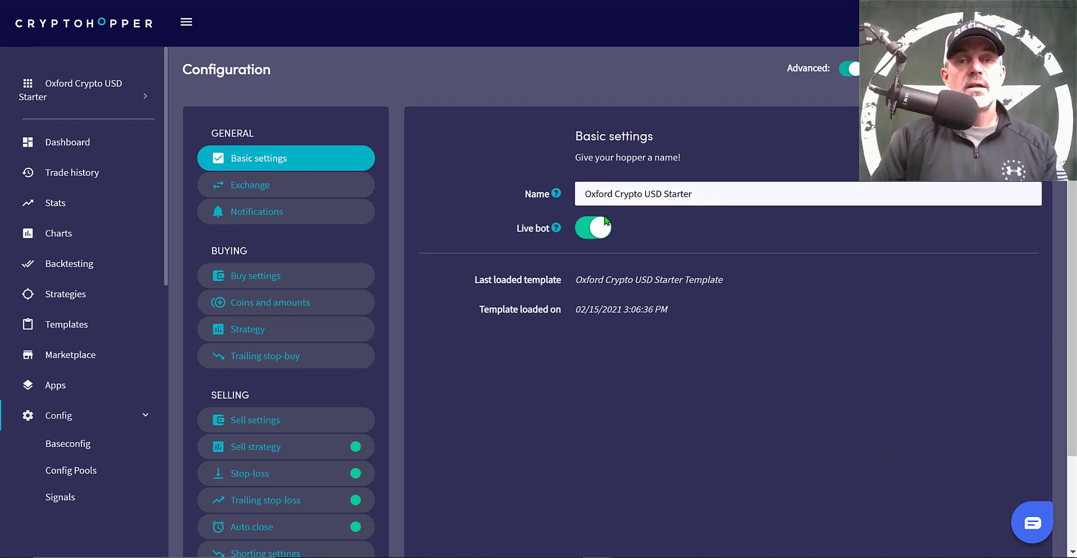
left_click(327, 188)
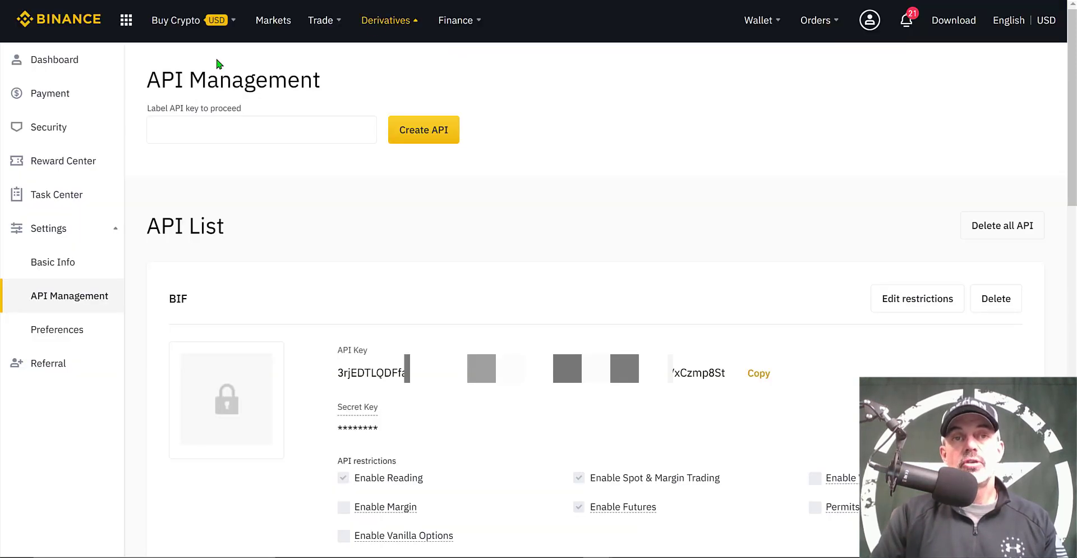
Step: Switch to Binance, open API Management, try to create an API key labelled TEST, and dismiss the security verification
mouse_move(873, 25)
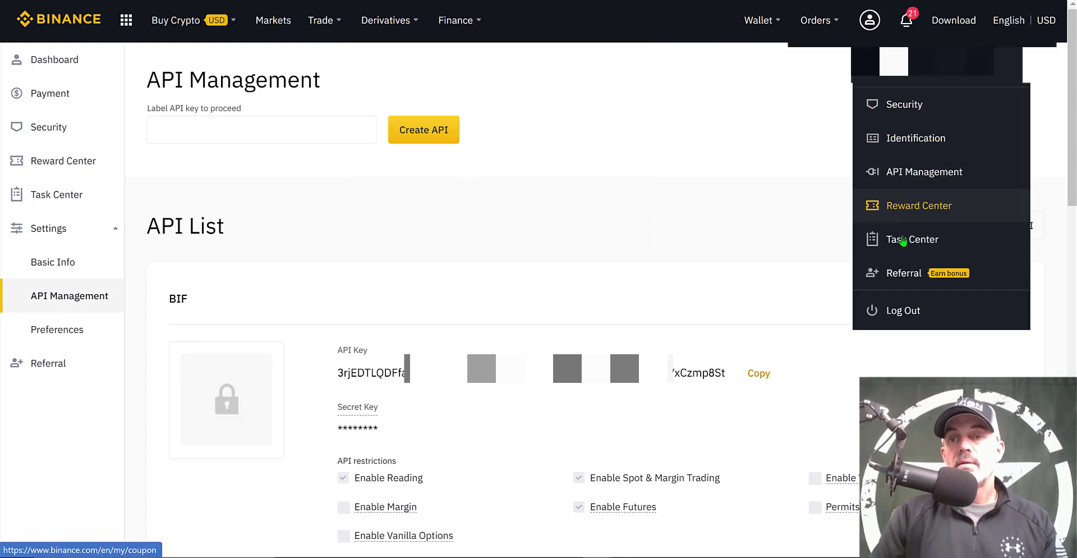
left_click(909, 175)
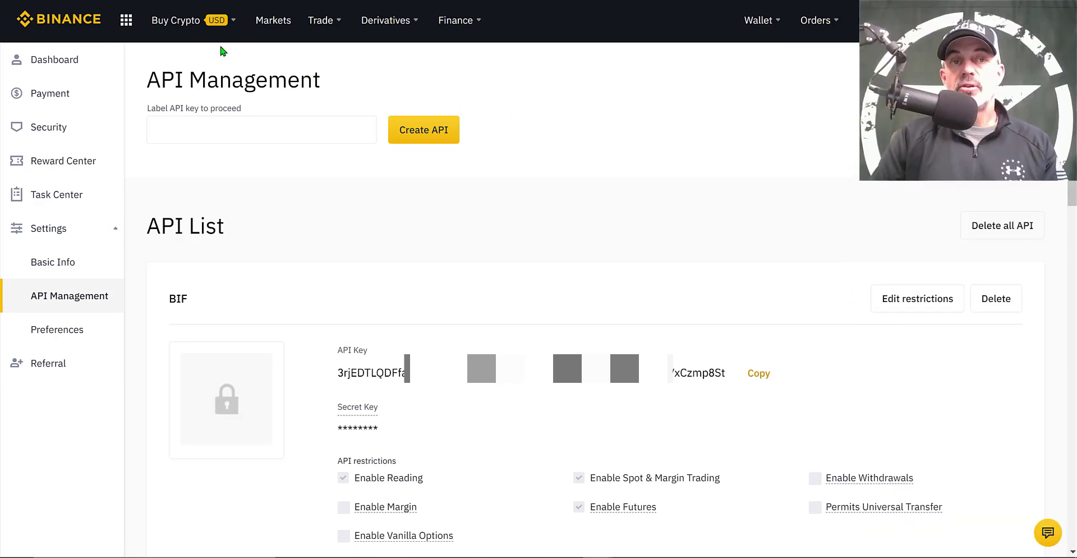
left_click(187, 119)
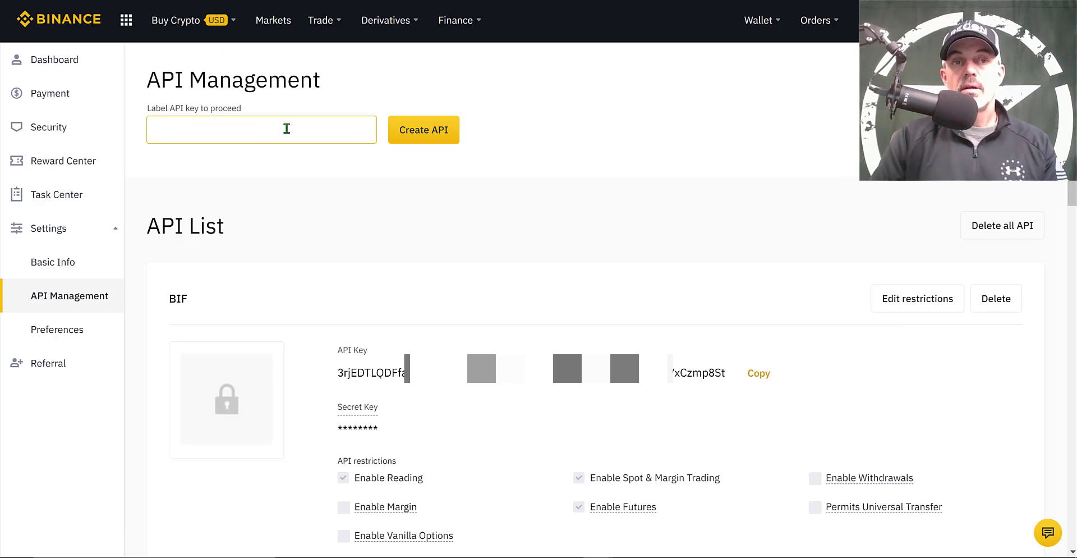
type("TEST")
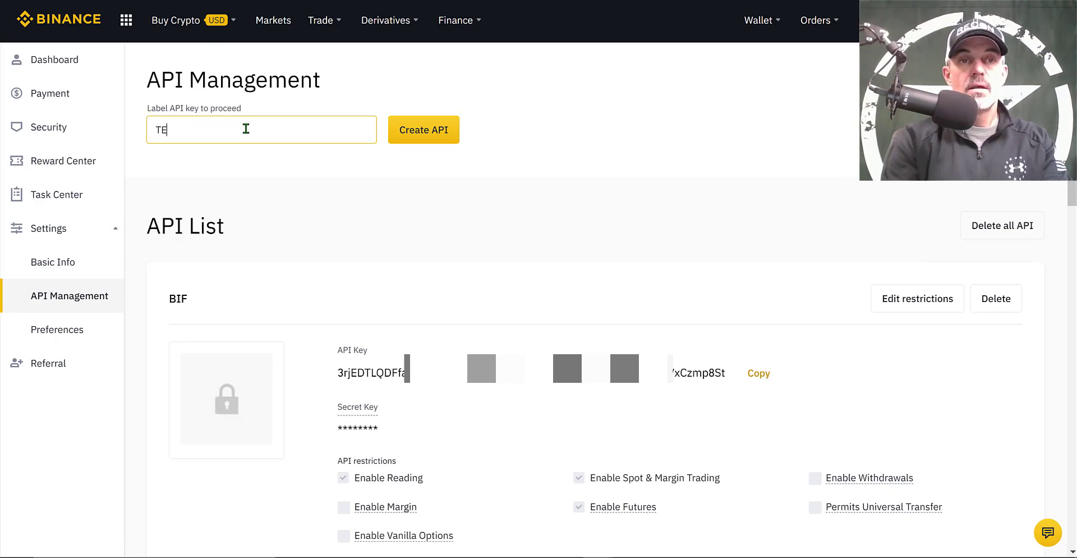
left_click(428, 131)
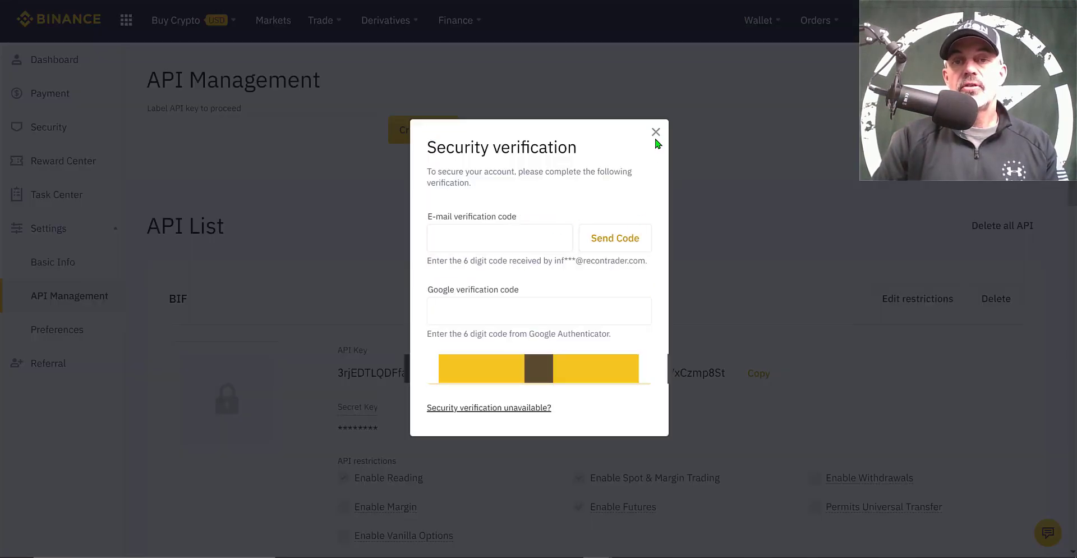
left_click(656, 133)
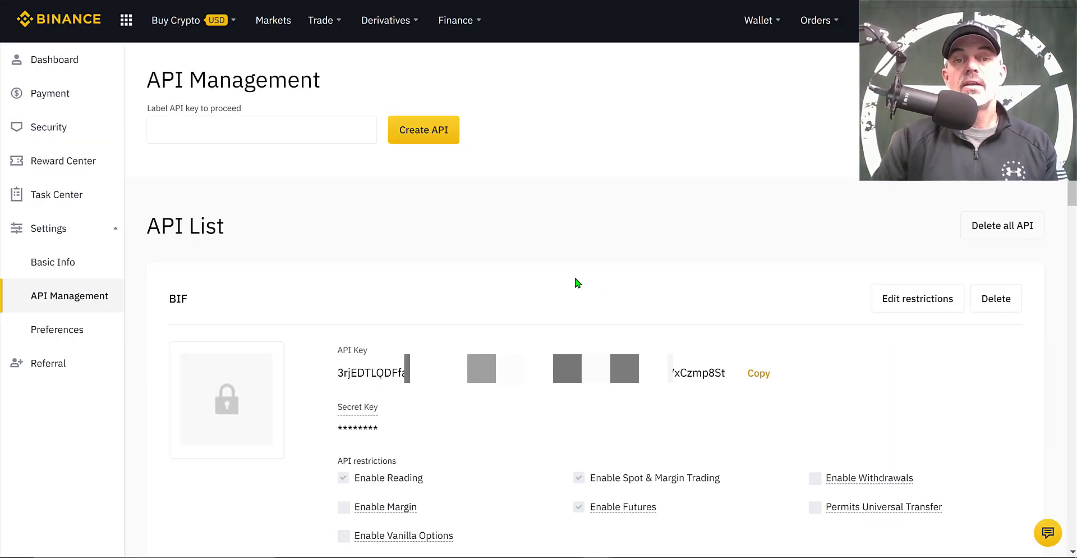
Step: Look over the existing Binance API entry, switch back to Cryptohopper's exchange settings and open the notification settings
left_click_drag(383, 352, 746, 456)
left_click(765, 449)
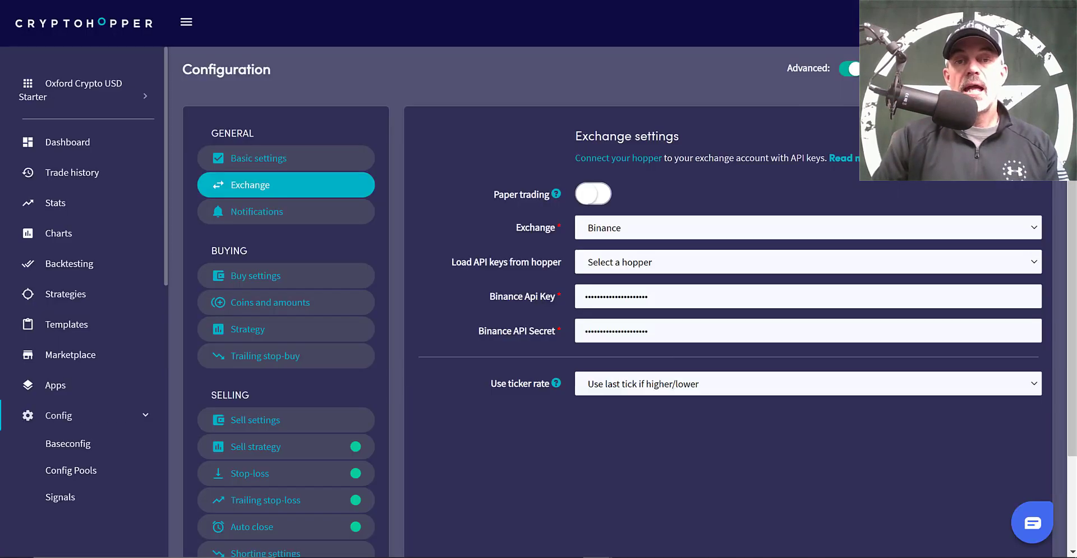
left_click(301, 213)
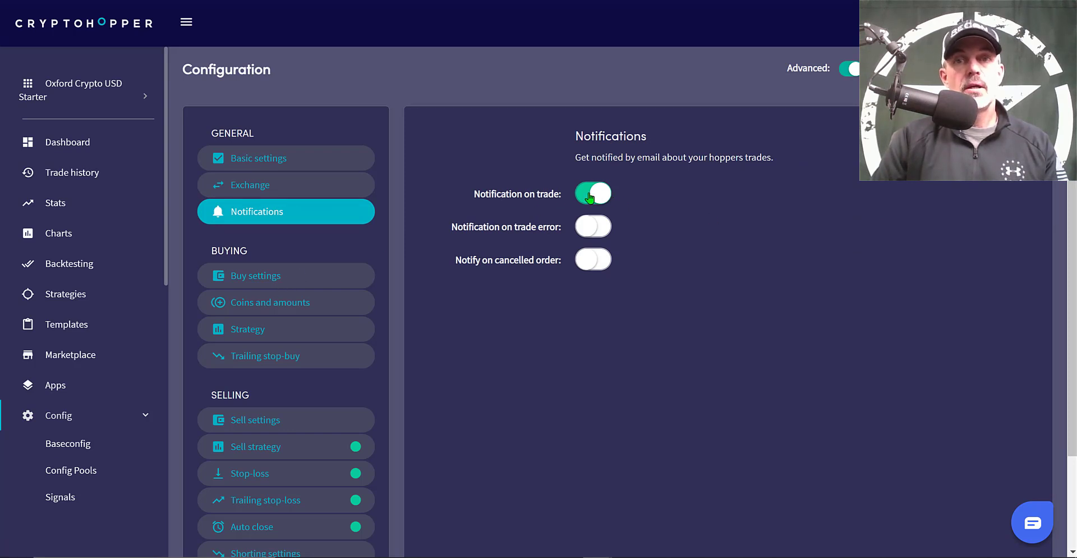
Step: Open the hopper's buy settings and review the order type, open position limits and cooldown options
left_click(289, 276)
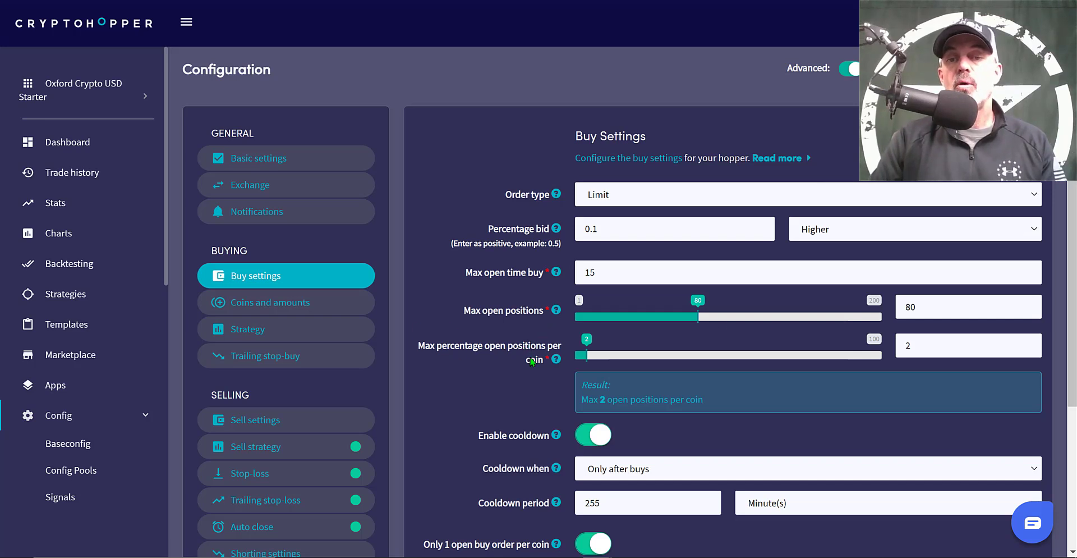
scroll(1071, 263, "down", 2)
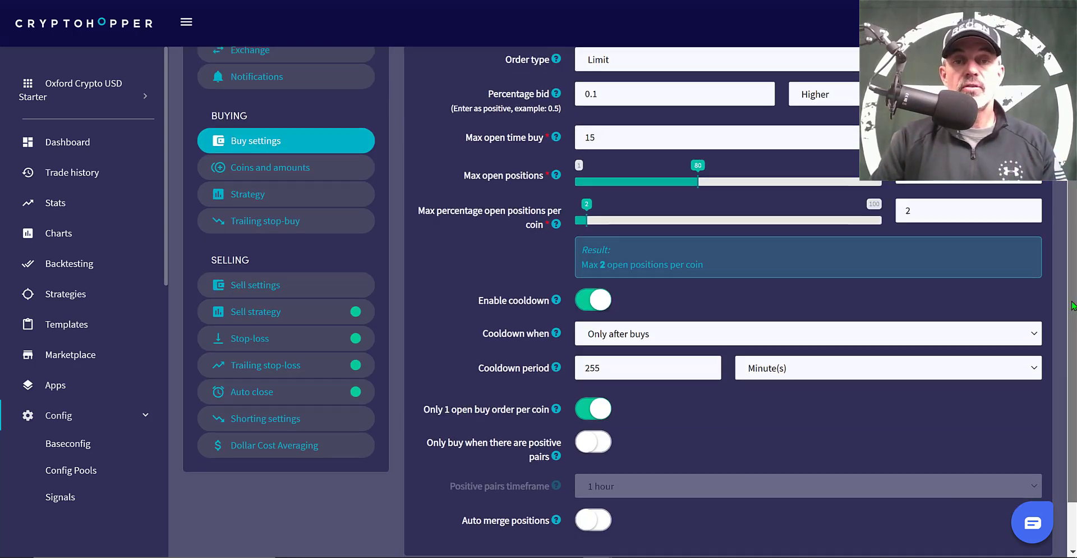
scroll(729, 280, "down", 1)
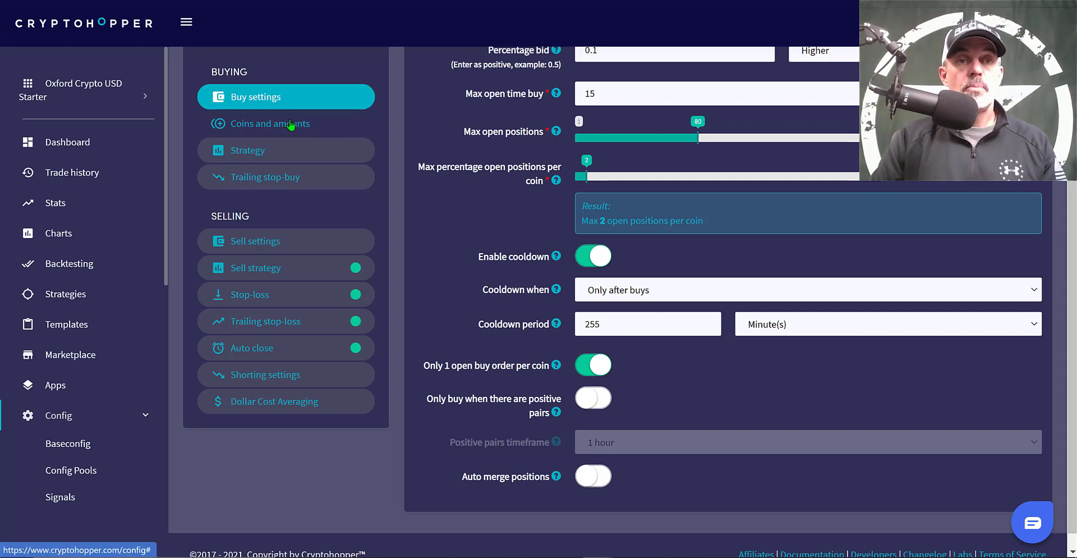
Step: Open the hopper's coins and amounts settings and review the base currency and the full list of selected coins
left_click(241, 122)
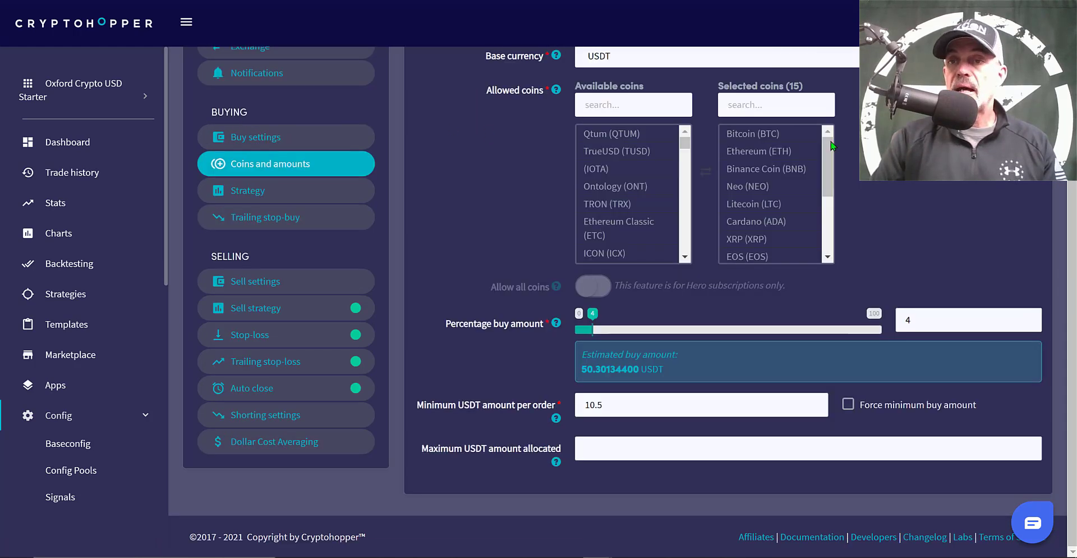
scroll(572, 164, "up", 3)
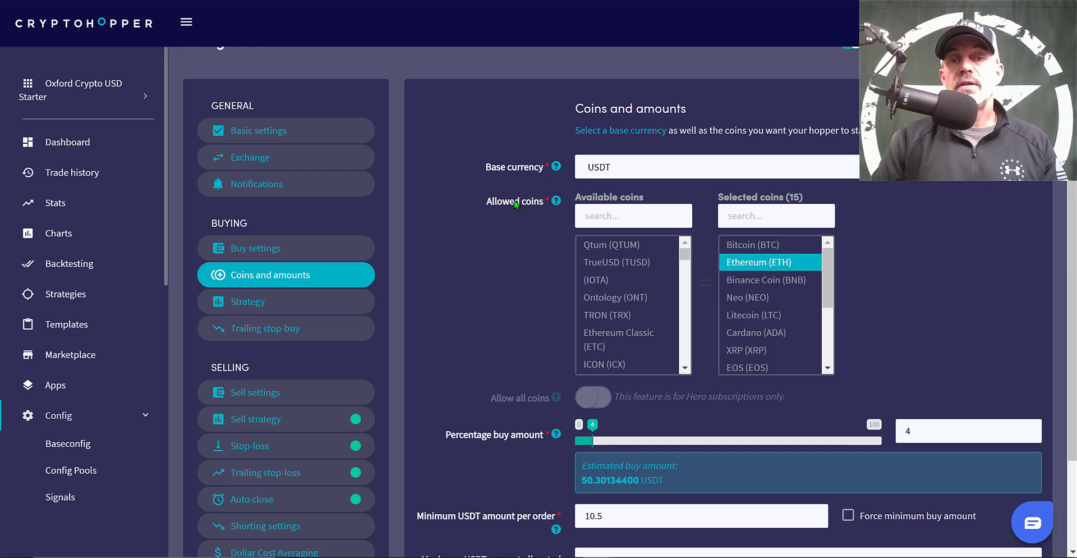
left_click(827, 251)
mouse_move(826, 251)
left_mouse_down()
mouse_move(829, 340)
mouse_move(830, 253)
left_mouse_up()
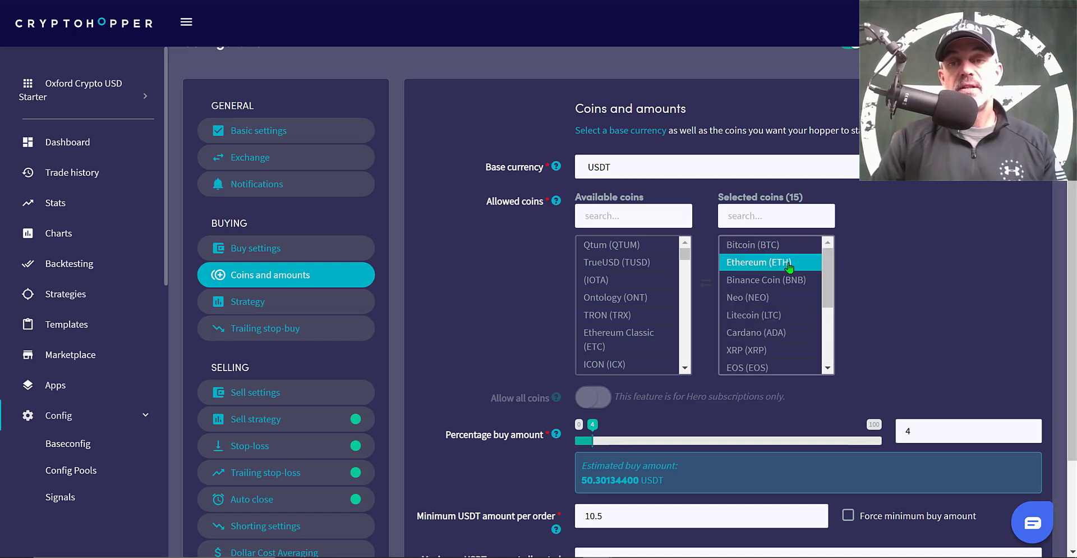
left_click_drag(829, 291, 821, 339)
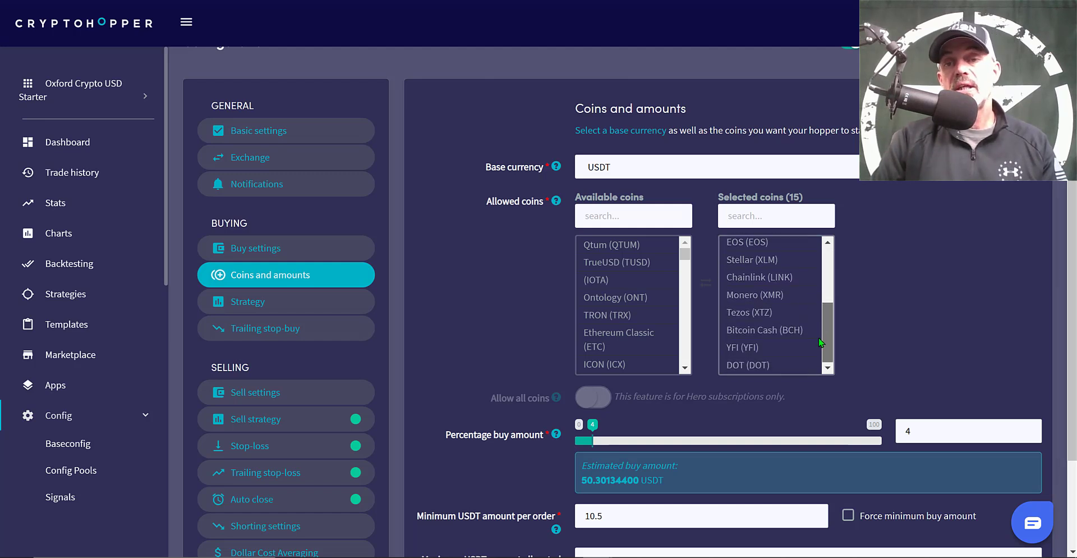
Step: Try removing XRP from the selected coins and adding it back, and look through the rest of the list
left_click(819, 332)
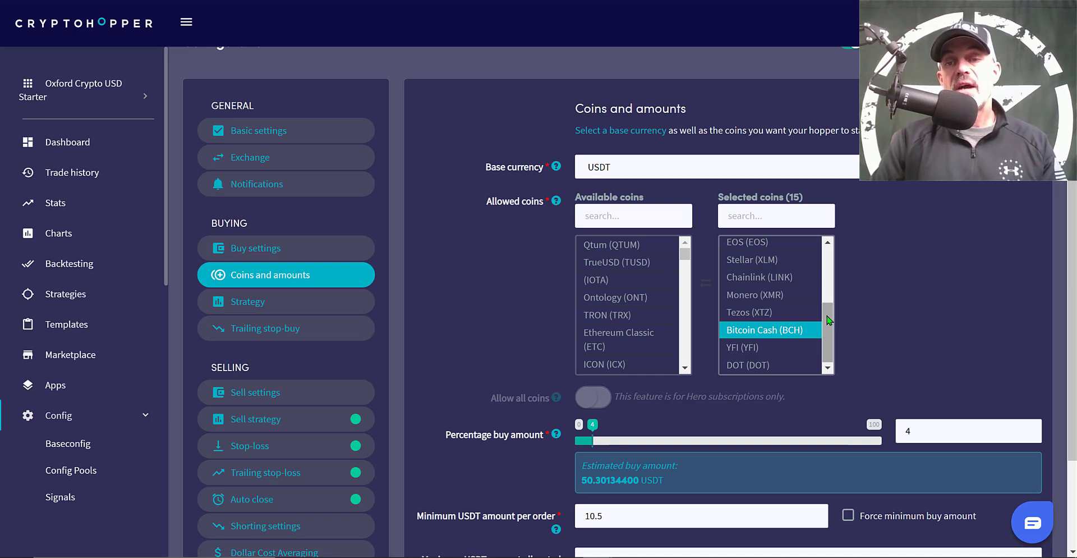
mouse_move(828, 319)
left_mouse_down()
mouse_move(830, 254)
mouse_move(830, 329)
left_mouse_up()
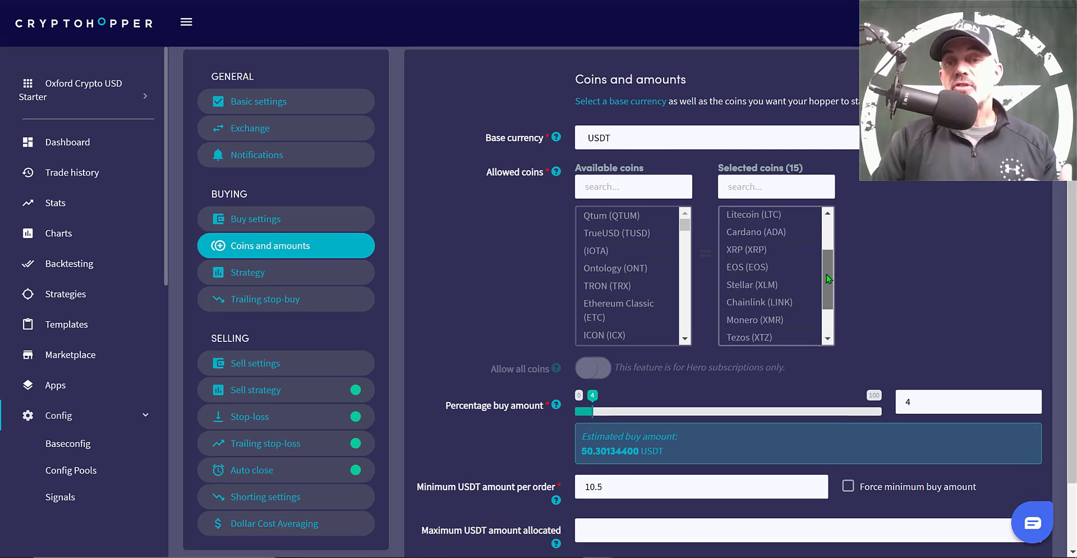
left_click_drag(830, 276, 829, 279)
left_click(763, 245)
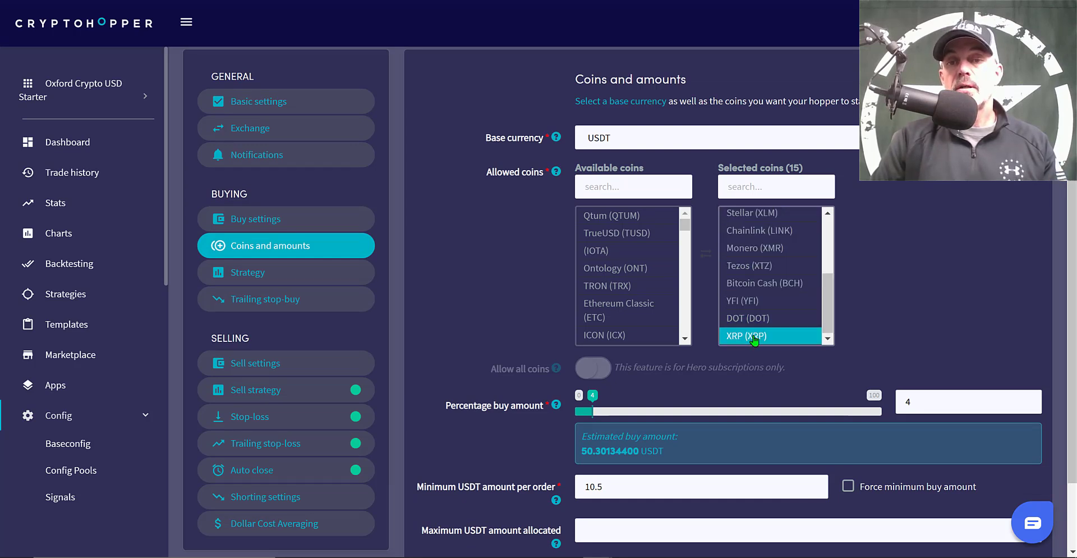
left_click_drag(755, 339, 613, 256)
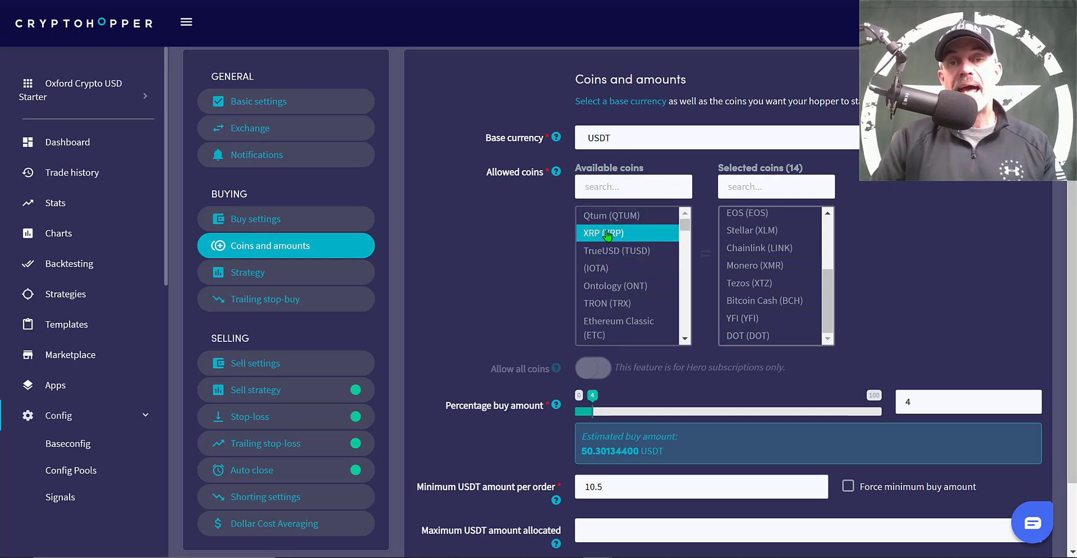
left_click_drag(606, 237, 782, 250)
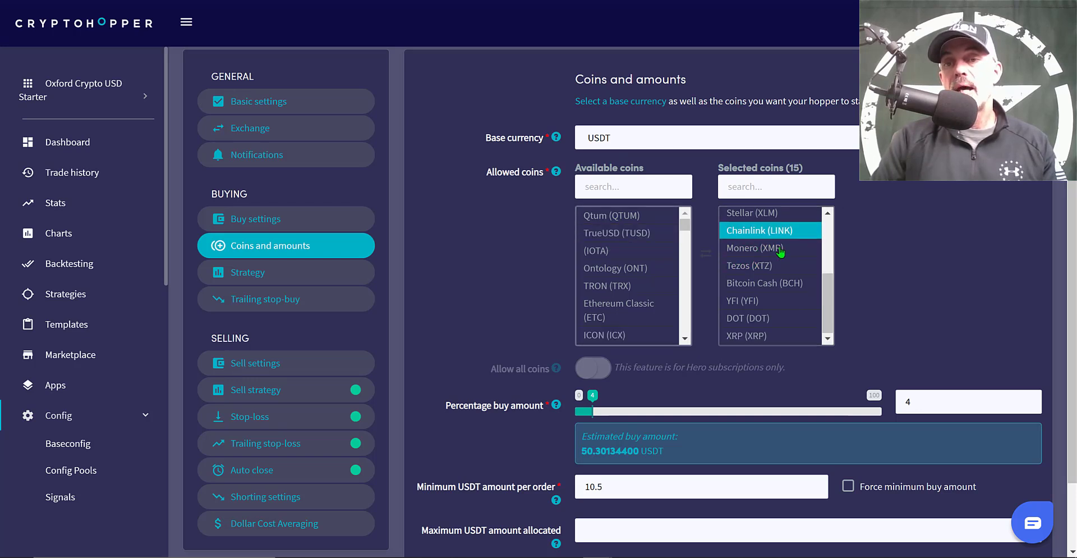
left_click_drag(827, 280, 829, 322)
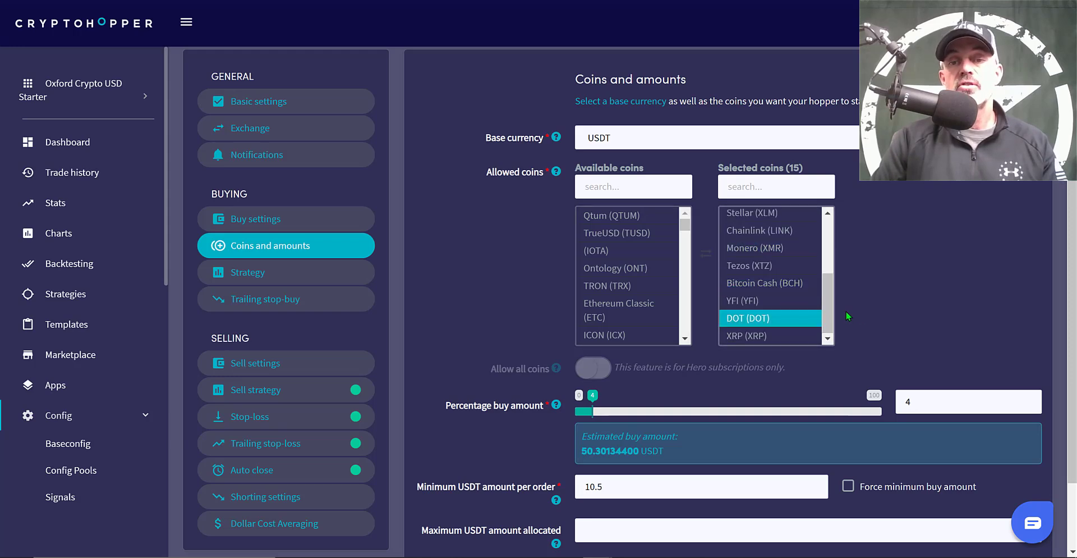
Step: Set the maximum USDT amount allocated to 1500
left_click_drag(1072, 299, 1072, 350)
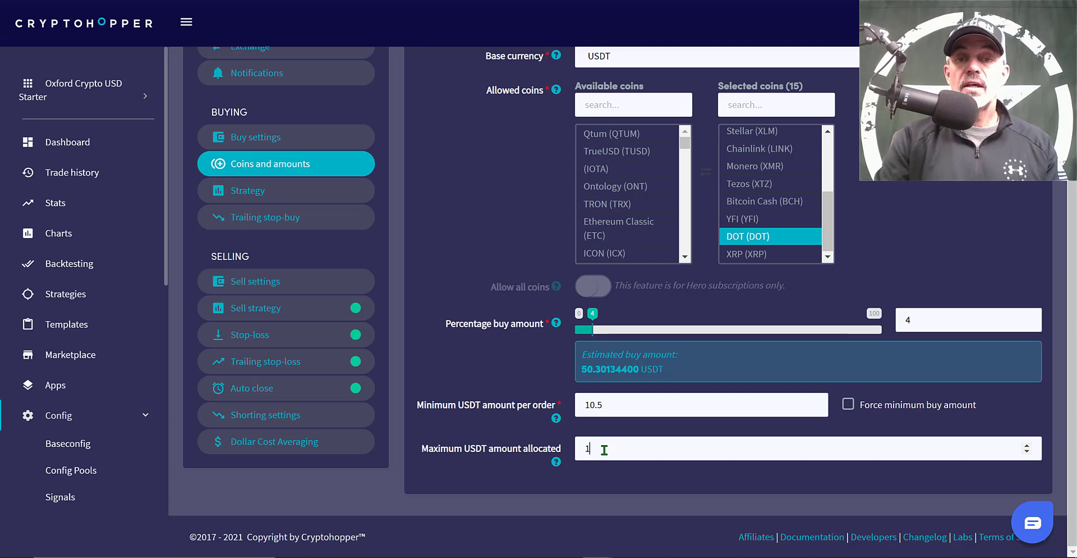
type("00")
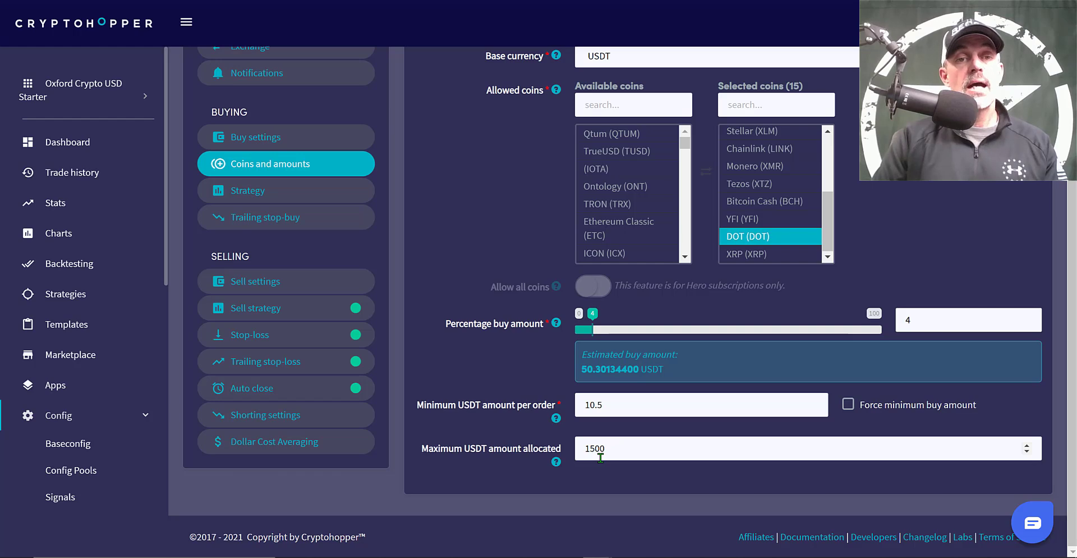
Step: Open the hopper's buying strategy settings and enable Signals only
scroll(445, 328, "up", 3)
left_click(290, 329)
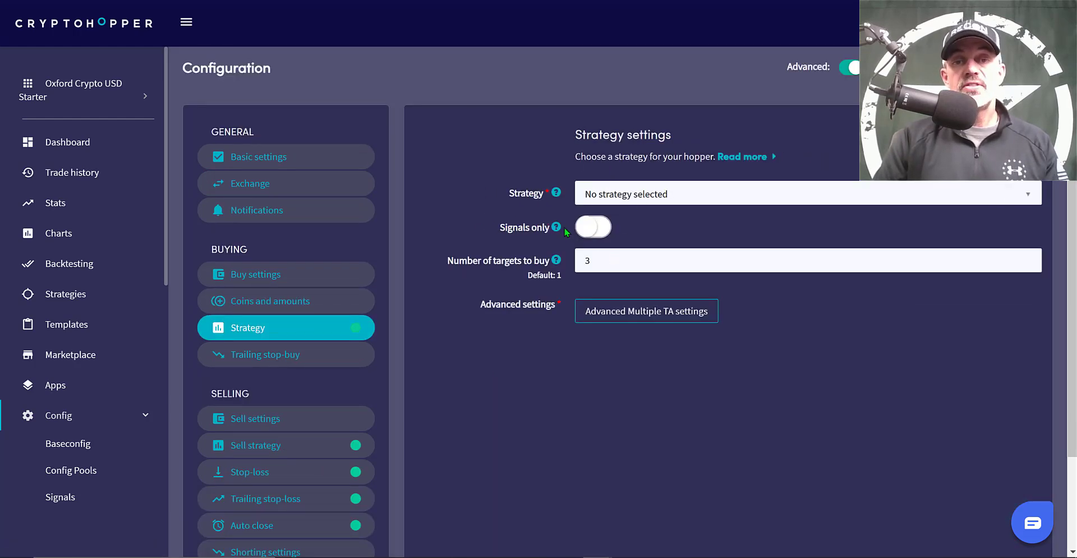
left_click(584, 227)
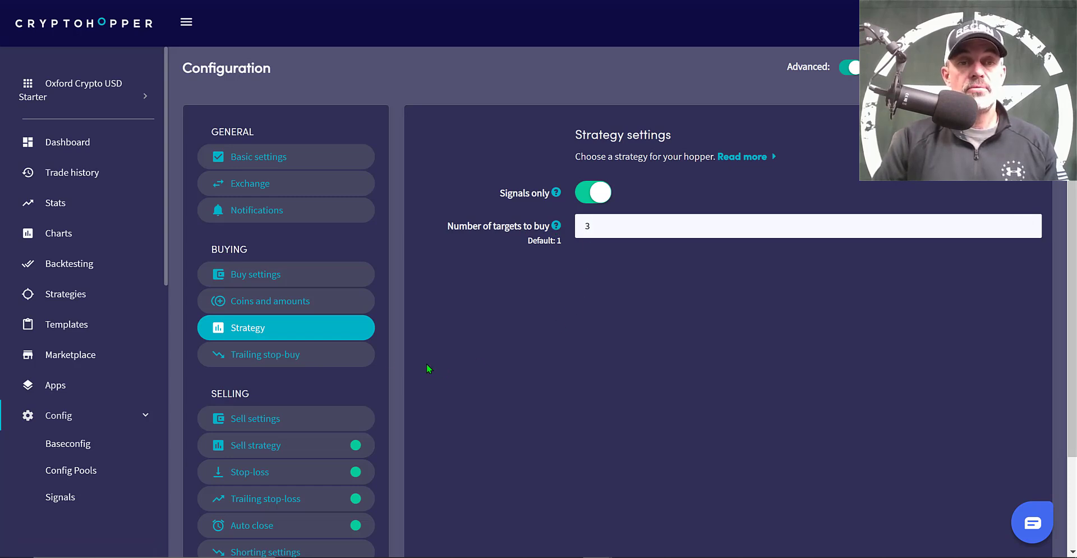
Step: Review the trailing stop-buy, sell, sell strategy and stop-loss settings one after another
left_click(284, 356)
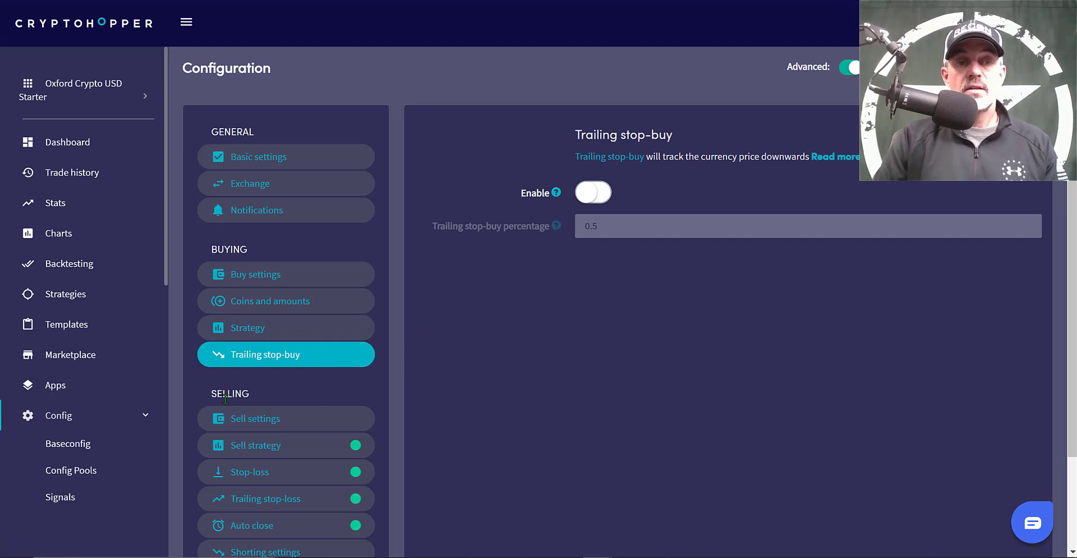
left_click(260, 419)
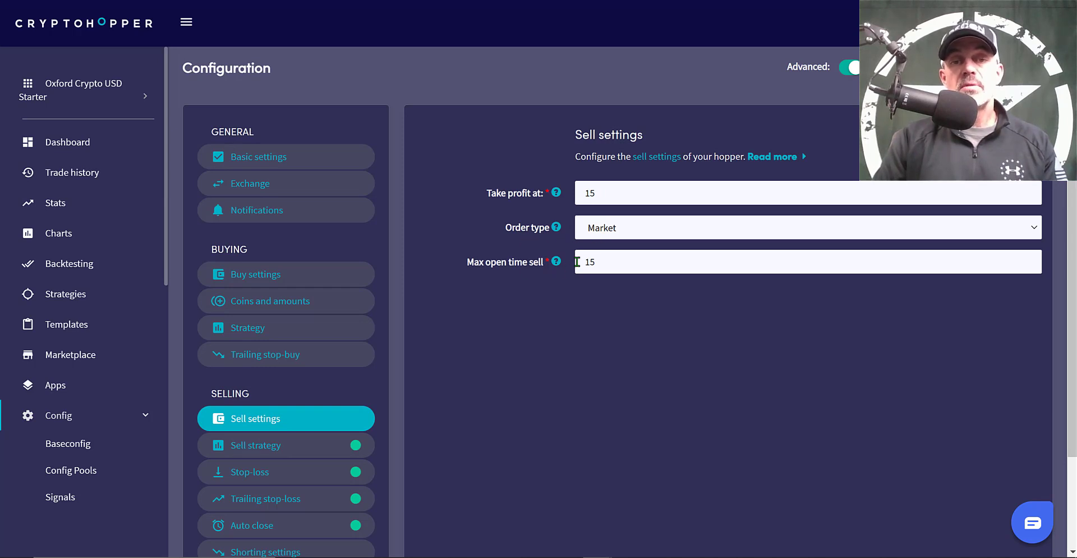
left_click(283, 446)
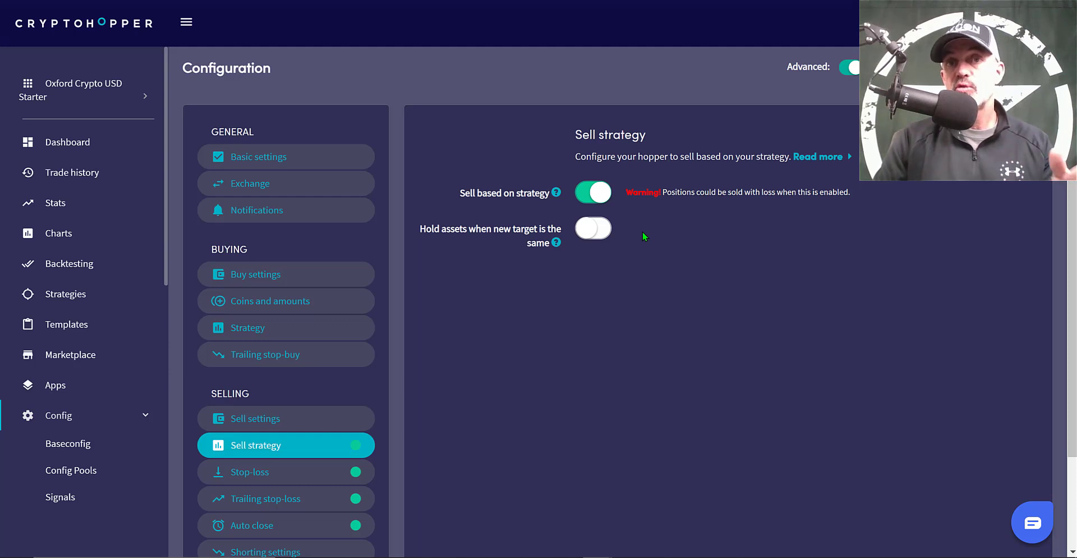
left_click(250, 471)
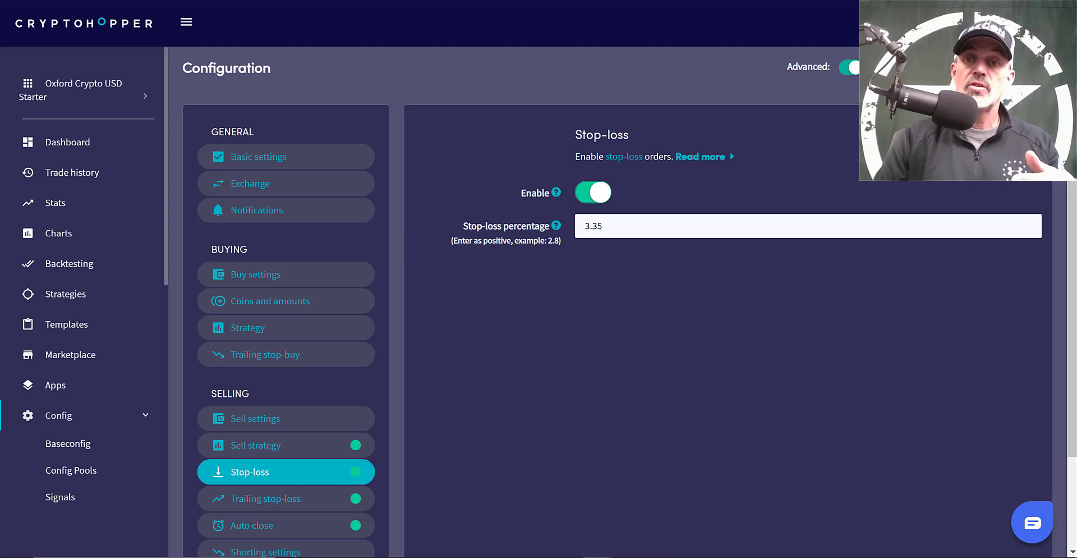
Step: Review the trailing stop-loss settings, including the Only sell with profit option, and the auto close settings
scroll(269, 392, "down", 2)
left_click(264, 387)
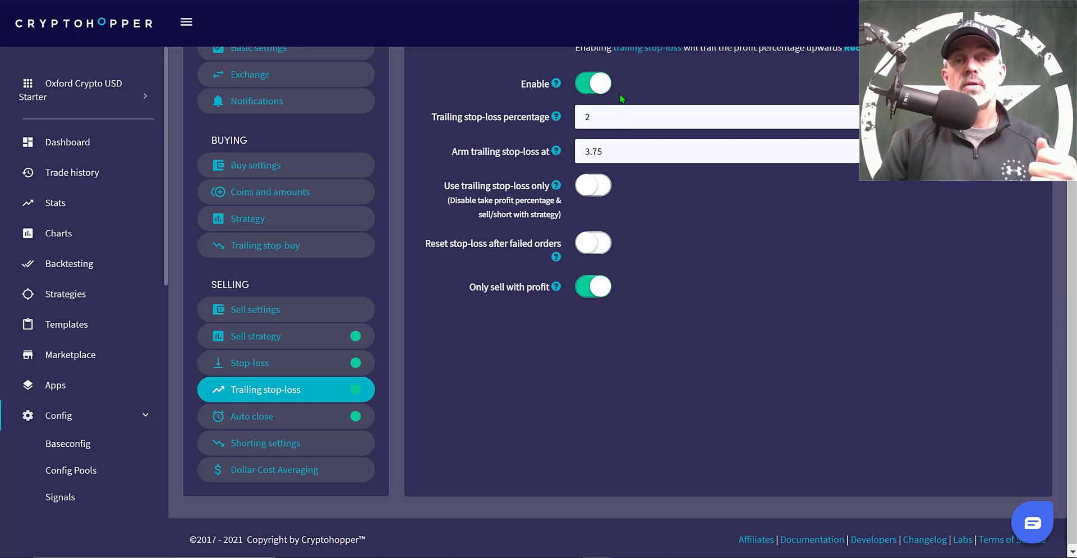
left_click_drag(470, 287, 552, 290)
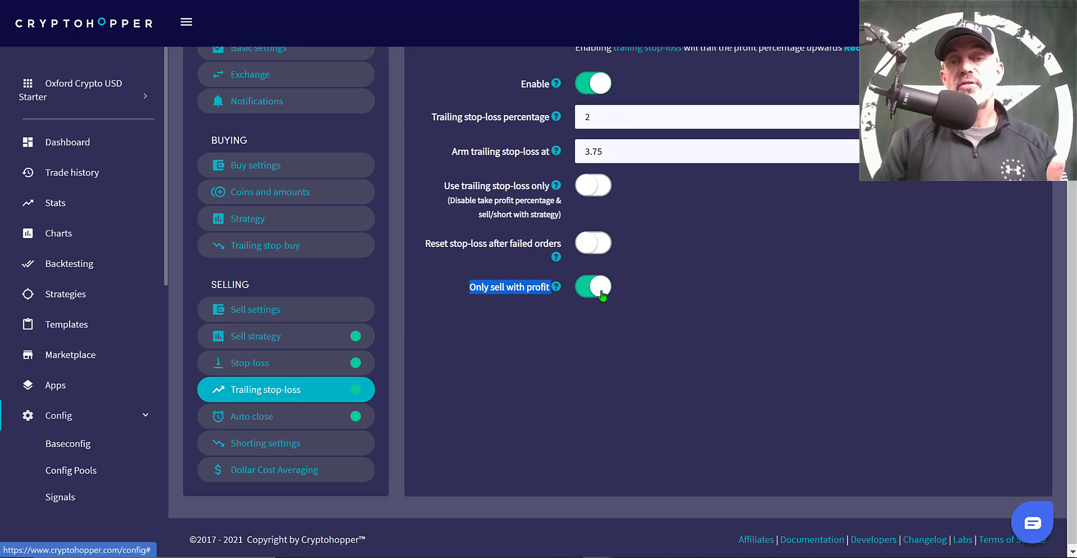
left_click(484, 291)
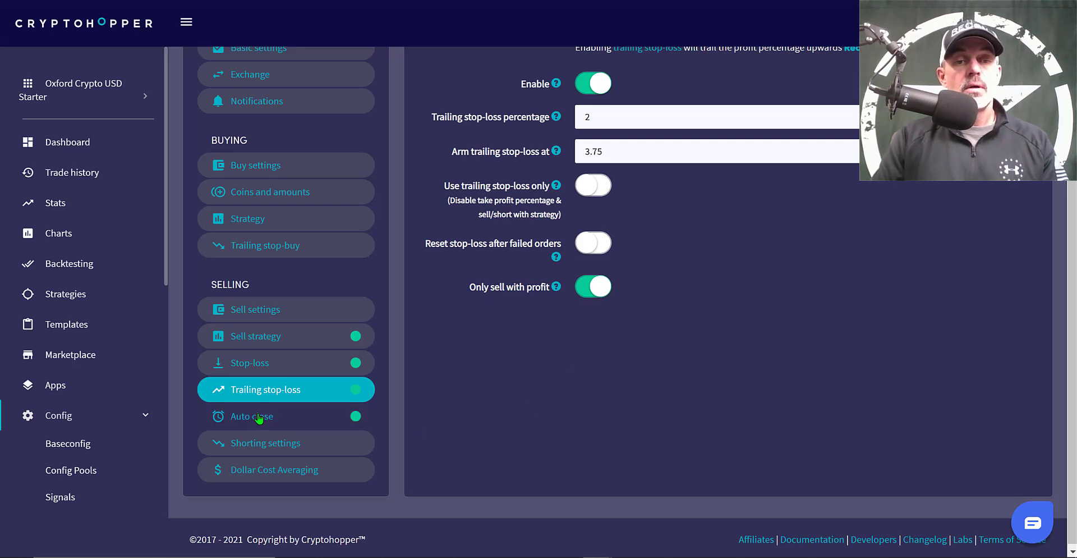
left_click(285, 421)
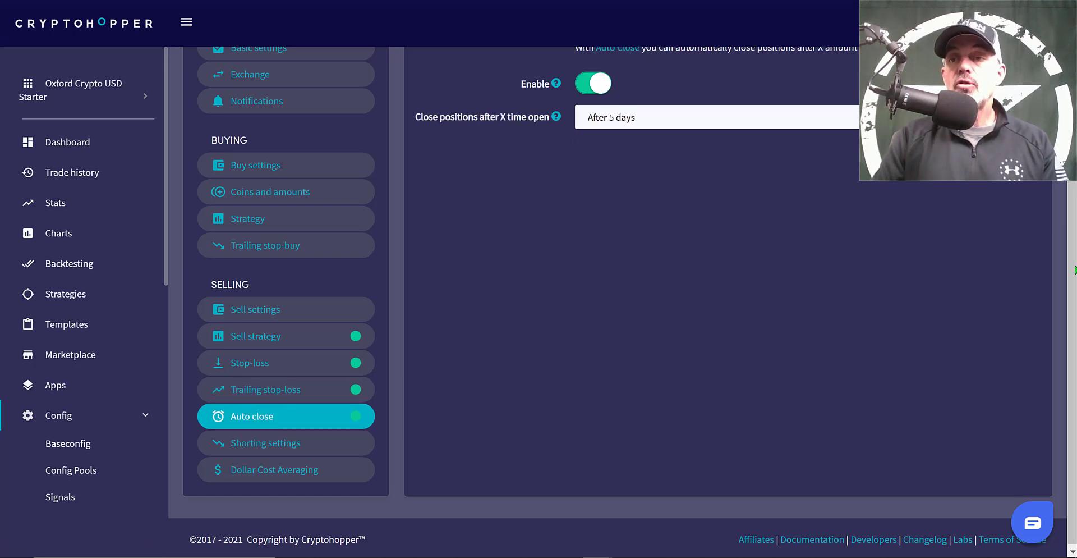
scroll(1073, 280, "up", 1)
scroll(1072, 281, "up", 1)
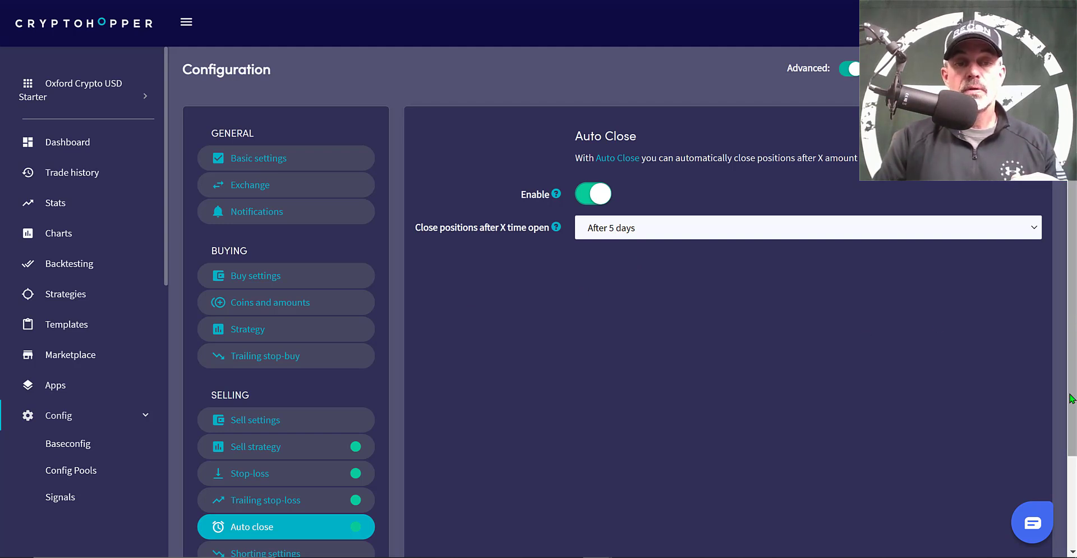
Step: Look over the shorting settings and the Dollar Cost Averaging settings
scroll(974, 318, "down", 2)
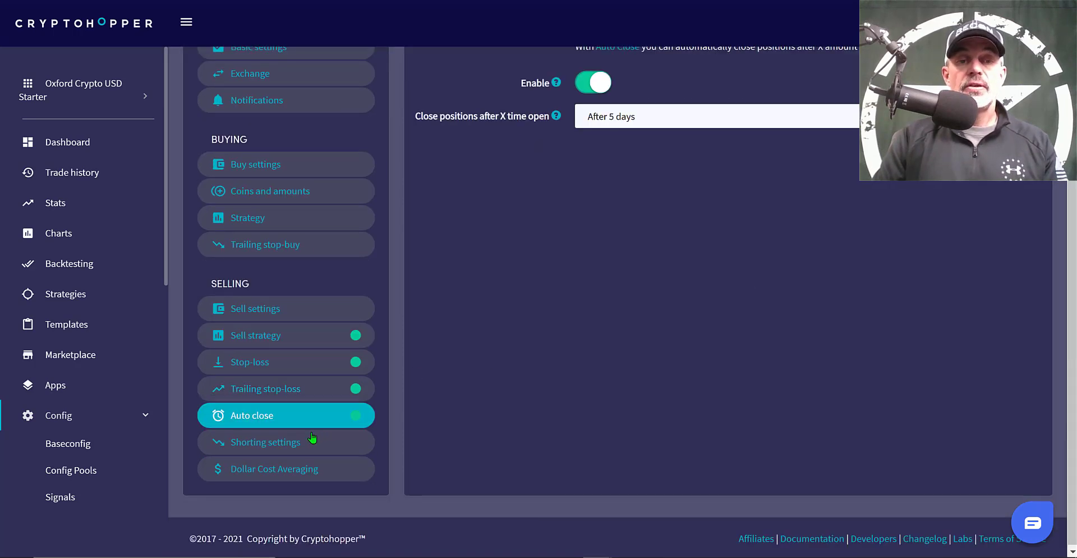
left_click(295, 448)
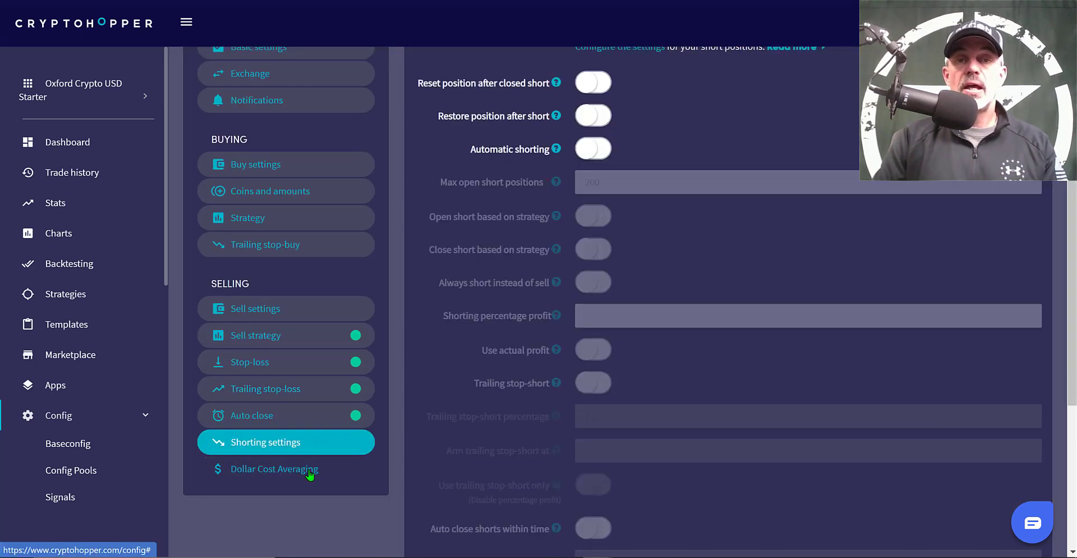
left_click(311, 472)
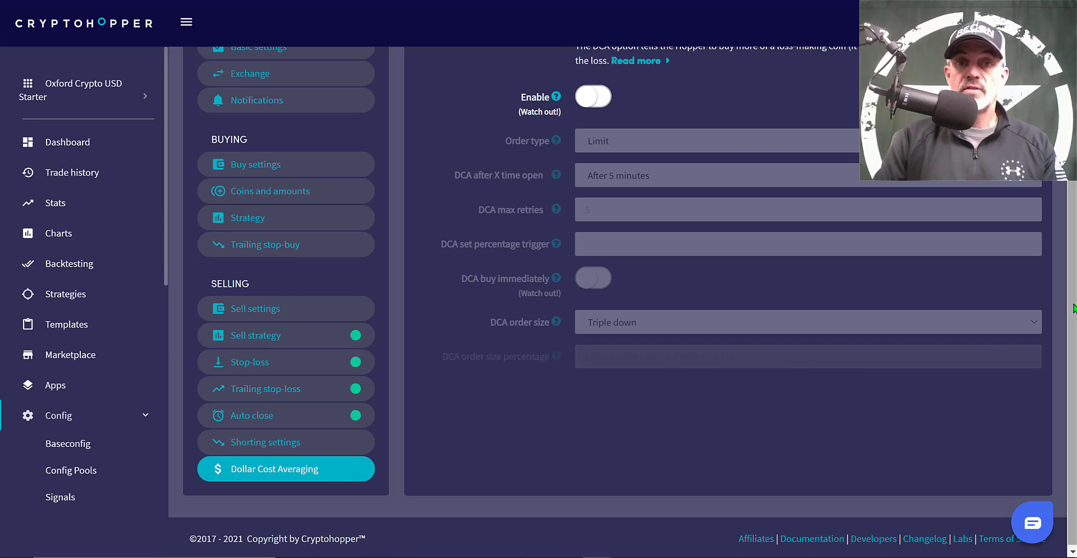
Step: Save the hopper's configuration, accepting that stop-loss and auto close are activated
scroll(1068, 208, "up", 2)
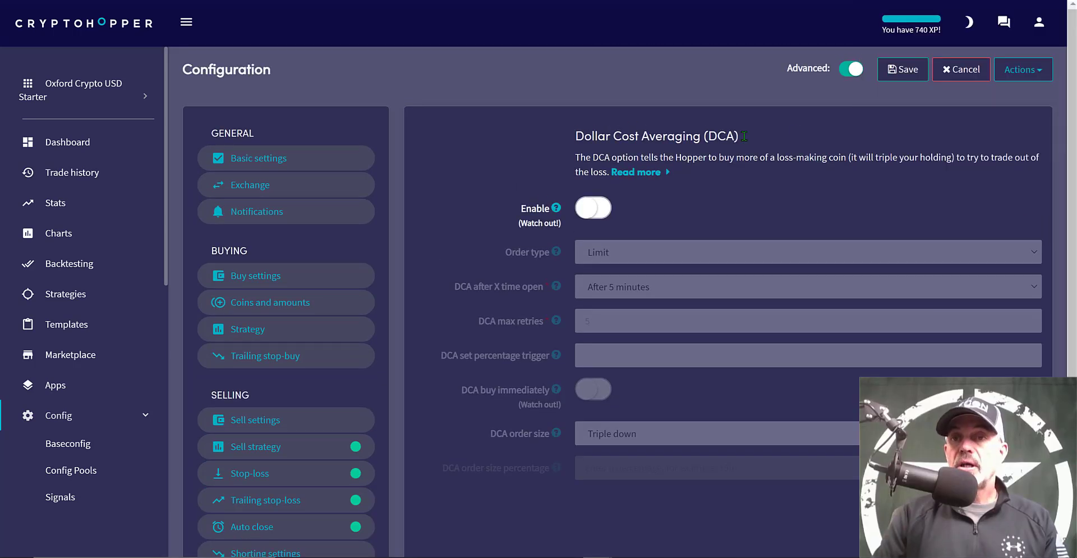
left_click(901, 73)
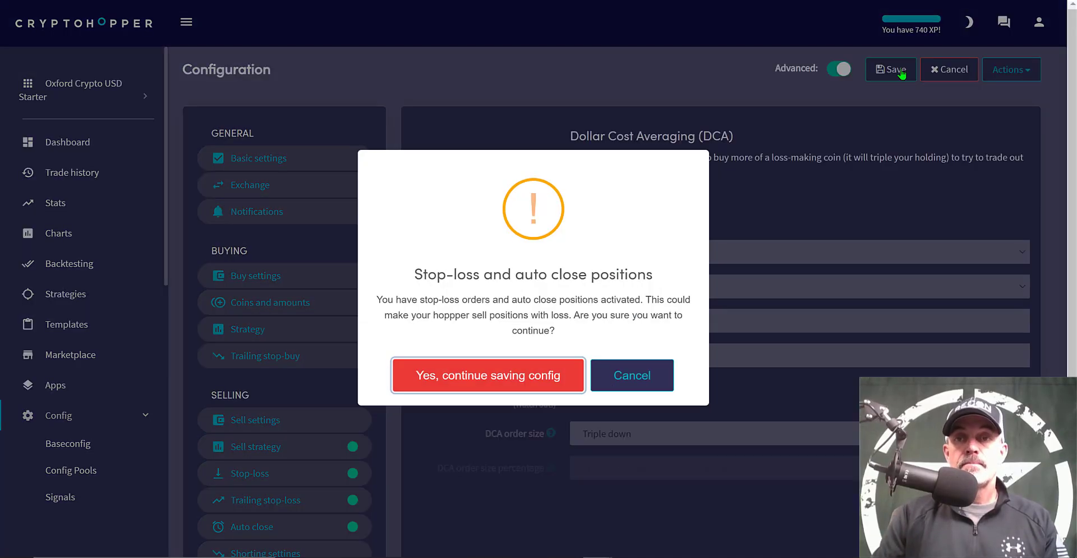
left_click(539, 373)
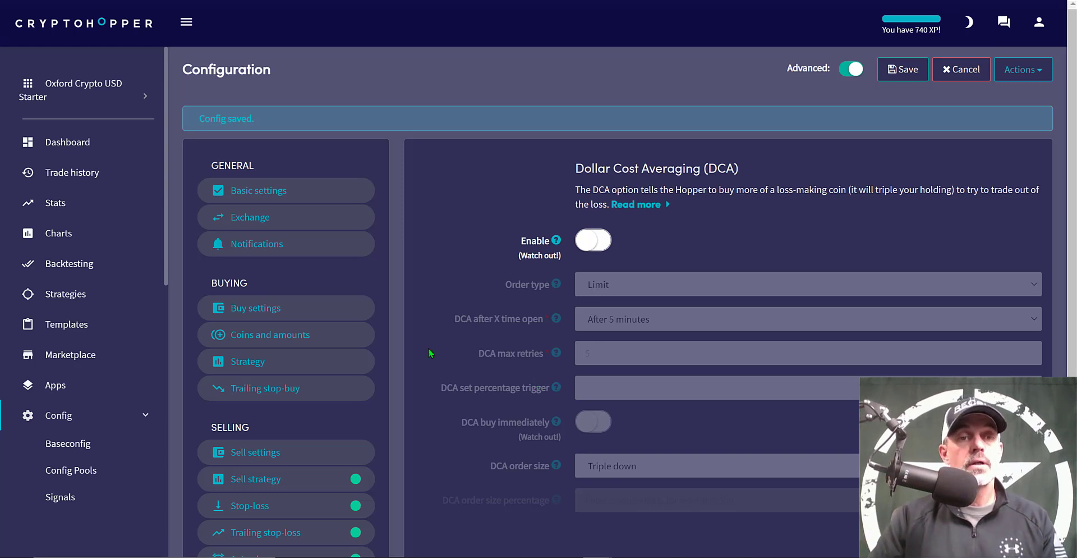
Step: Open the hopper's signal configurations and check the Oxford Crypto Signals subscription
scroll(98, 361, "down", 1)
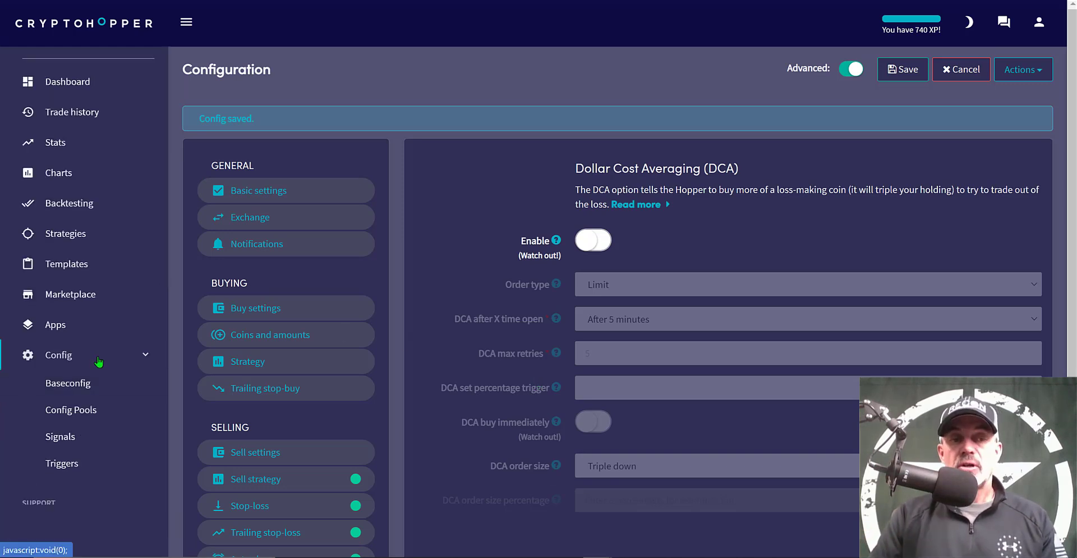
left_click(73, 441)
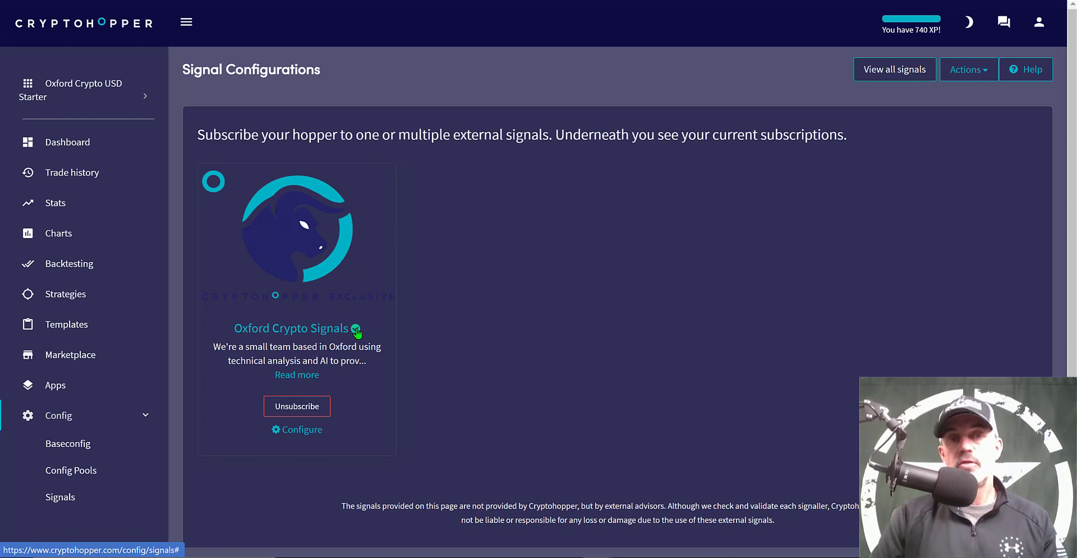
Step: Open the Disable Buys trigger and review its exchange, market, candle size and percent change condition
scroll(163, 271, "down", 2)
scroll(163, 299, "down", 1)
left_click(67, 392)
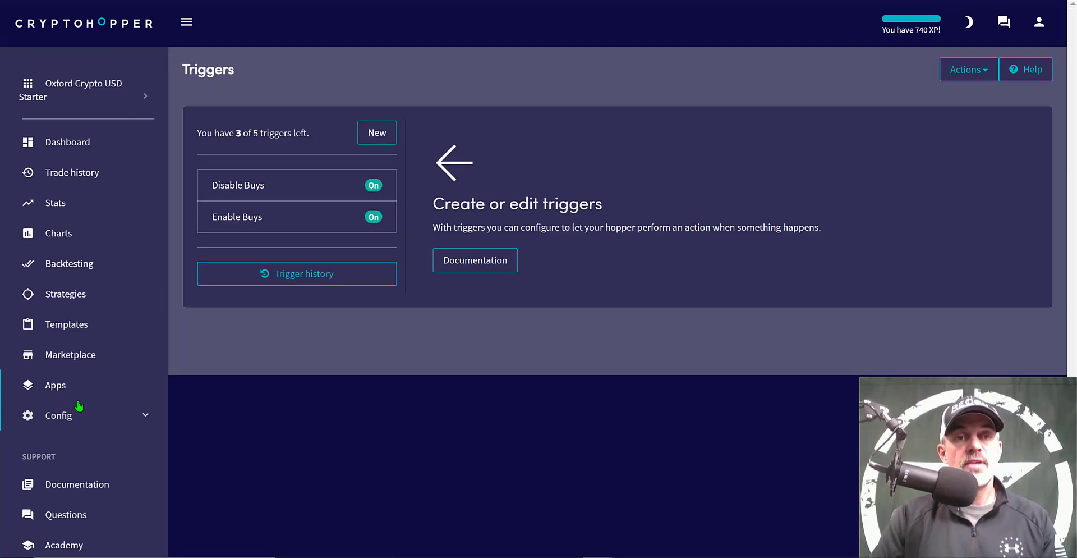
left_click(90, 418)
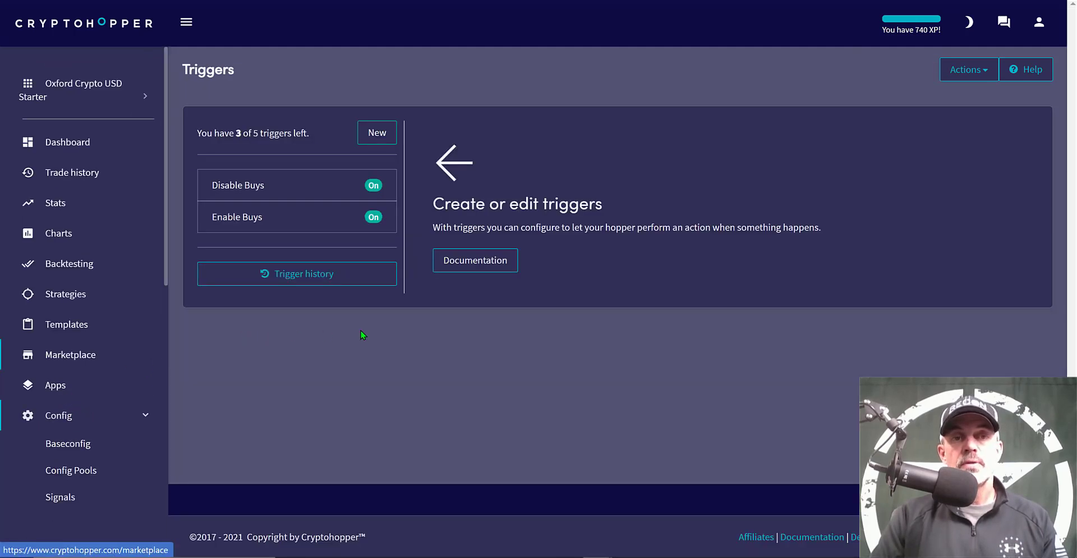
left_click(254, 184)
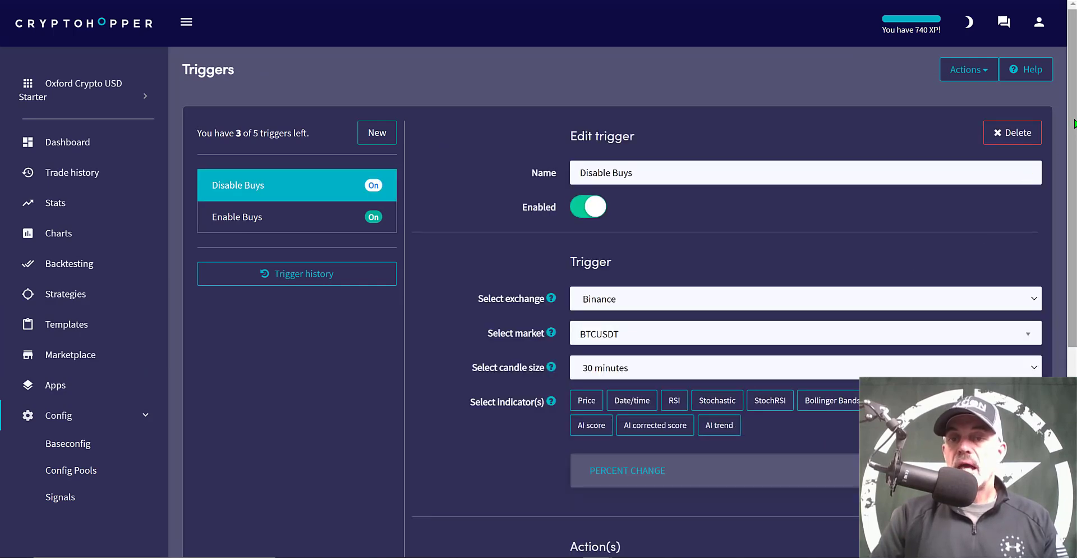
scroll(1061, 230, "down", 3)
scroll(1060, 230, "down", 1)
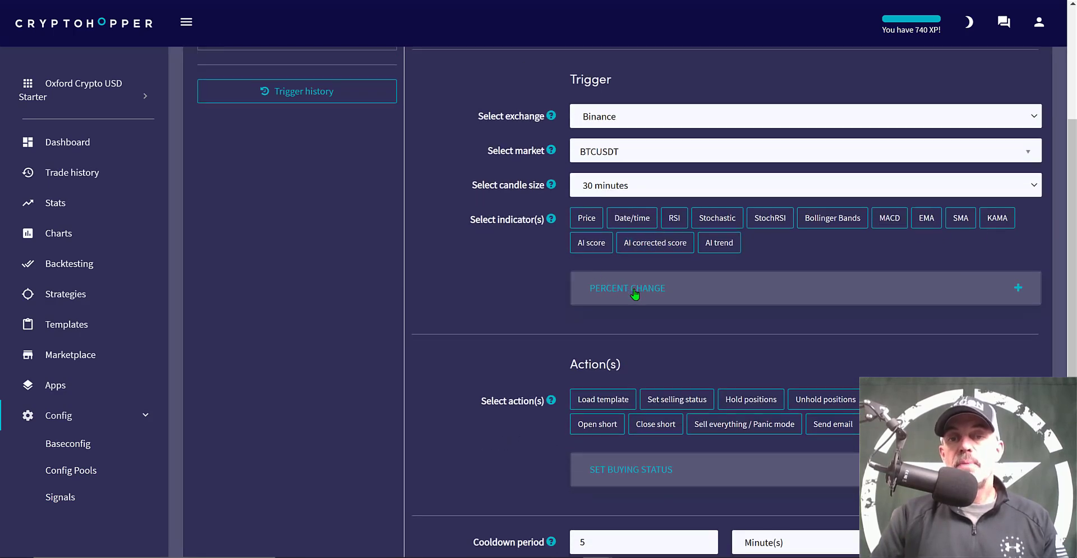
left_click(1018, 289)
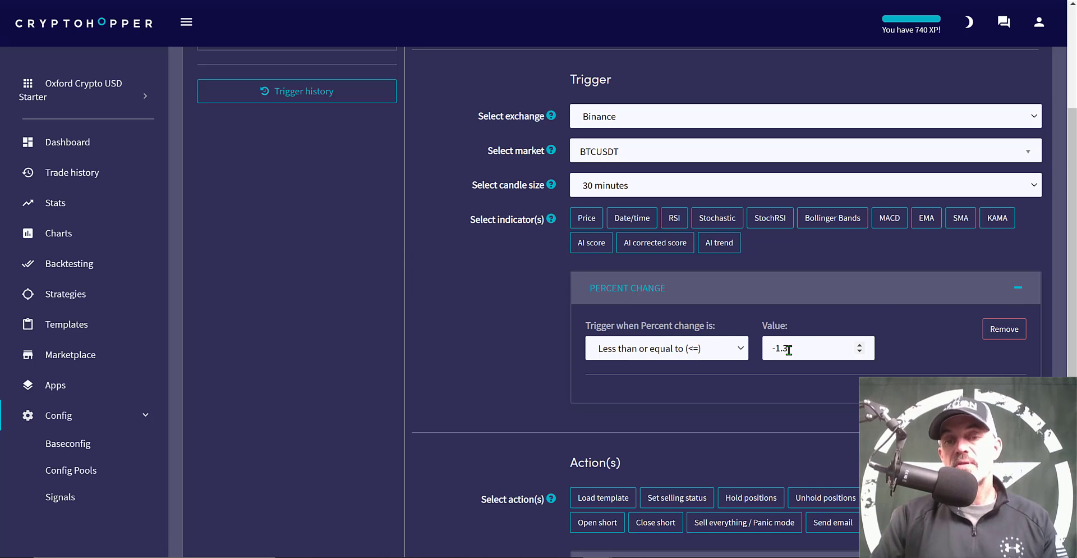
Step: Expand the Disable Buys trigger's Set buying status action and review its status and the cooldown period
scroll(510, 306, "down", 3)
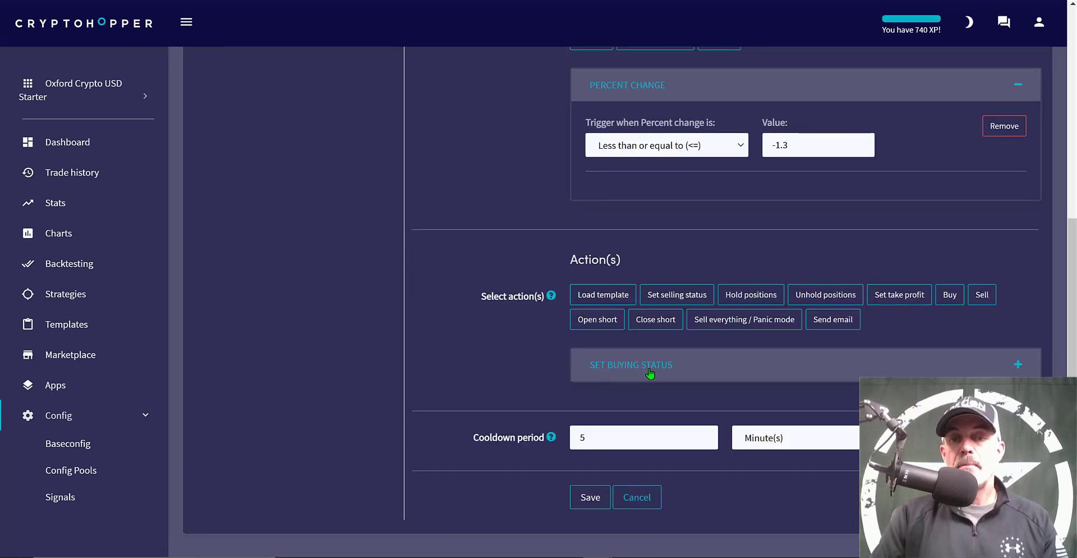
left_click(1018, 365)
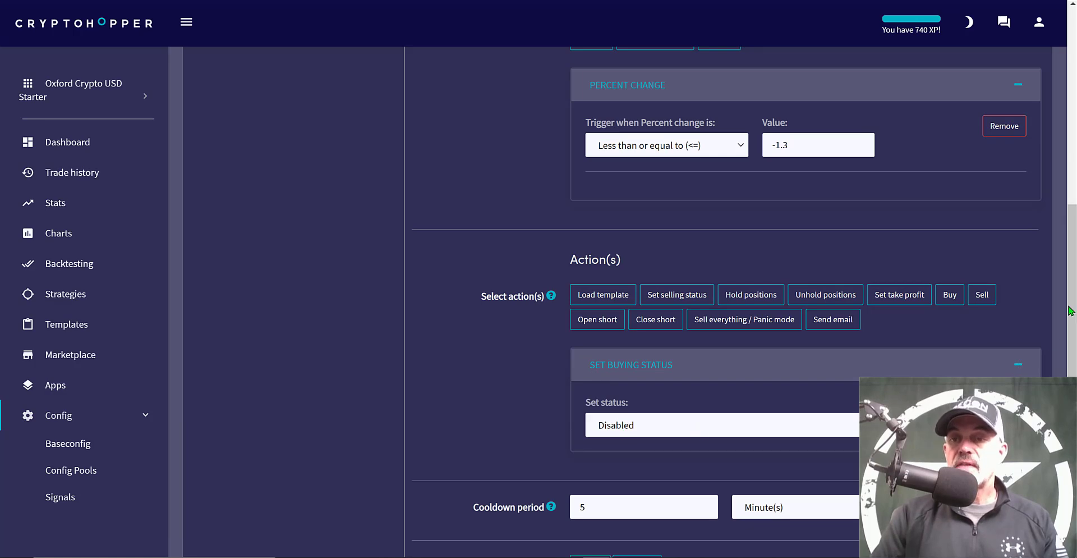
scroll(1071, 314, "down", 1)
left_click_drag(1071, 316, 1072, 359)
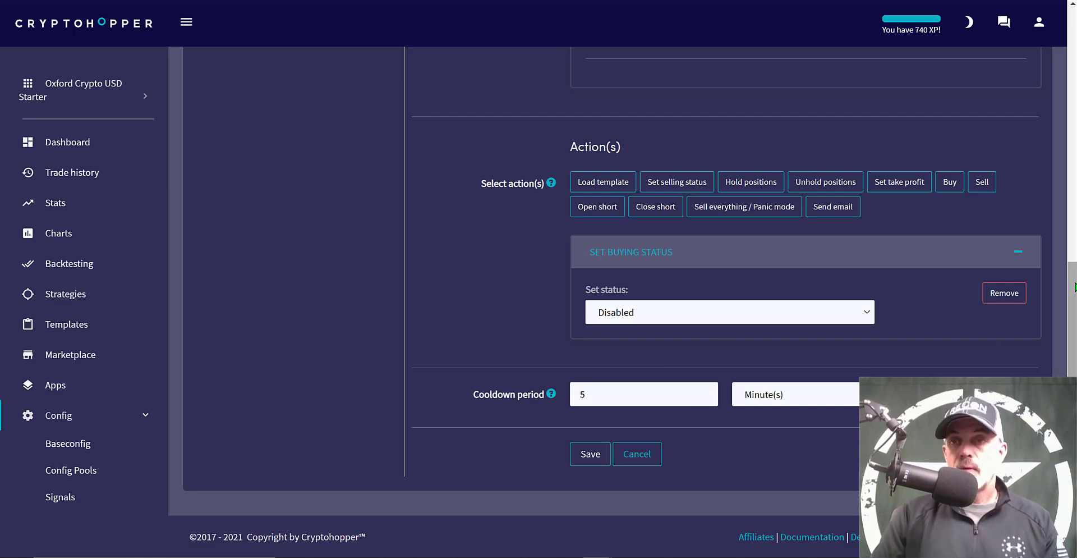
Step: Open the Enable Buys trigger and review its exchange, market, candle size and percent change condition
scroll(383, 355, "up", 9)
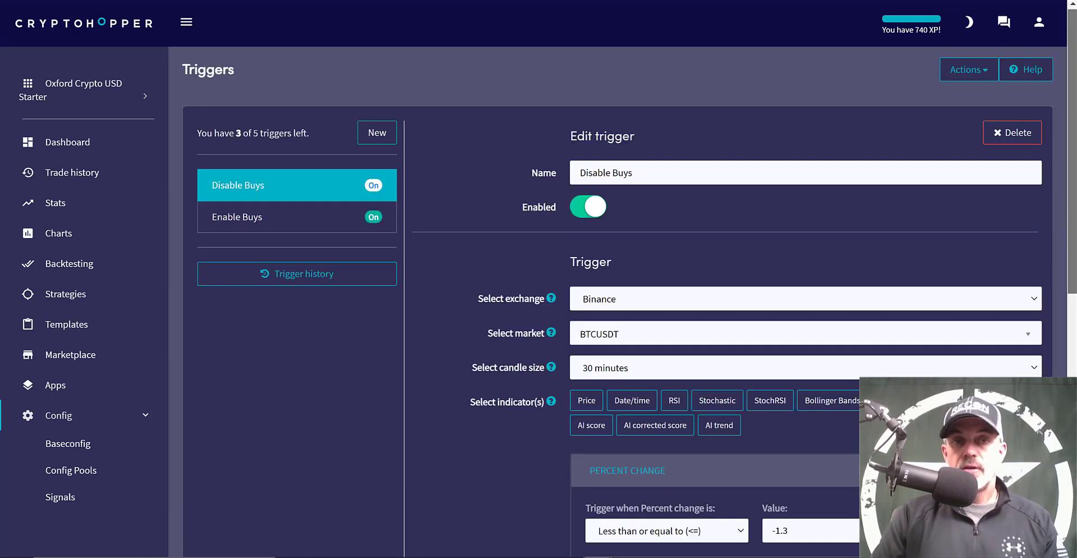
left_click(256, 221)
scroll(685, 173, "down", 3)
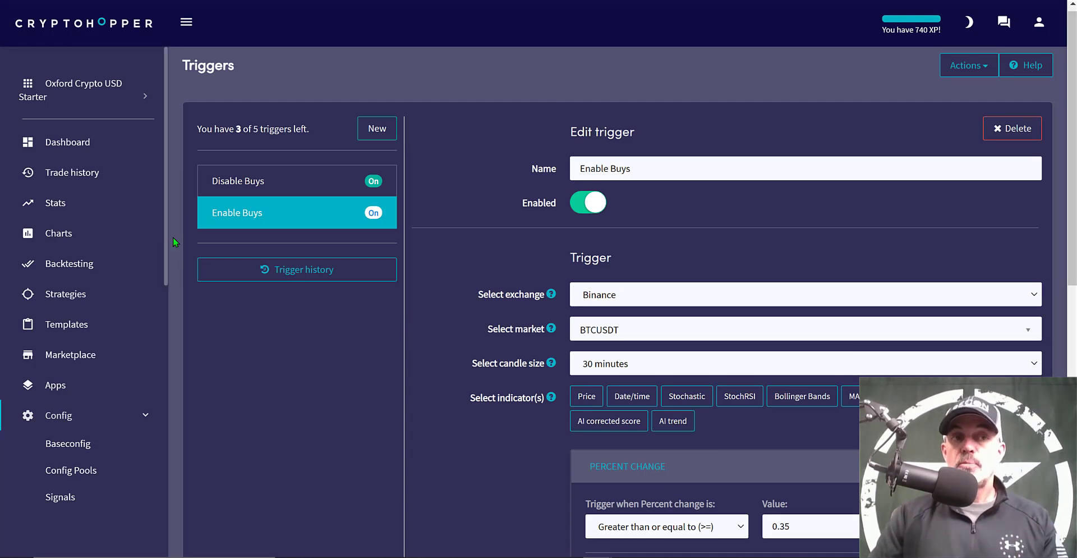
Step: Open the hopper's dashboard, check the date of the most recent sell, and enable the hopper
left_click(76, 143)
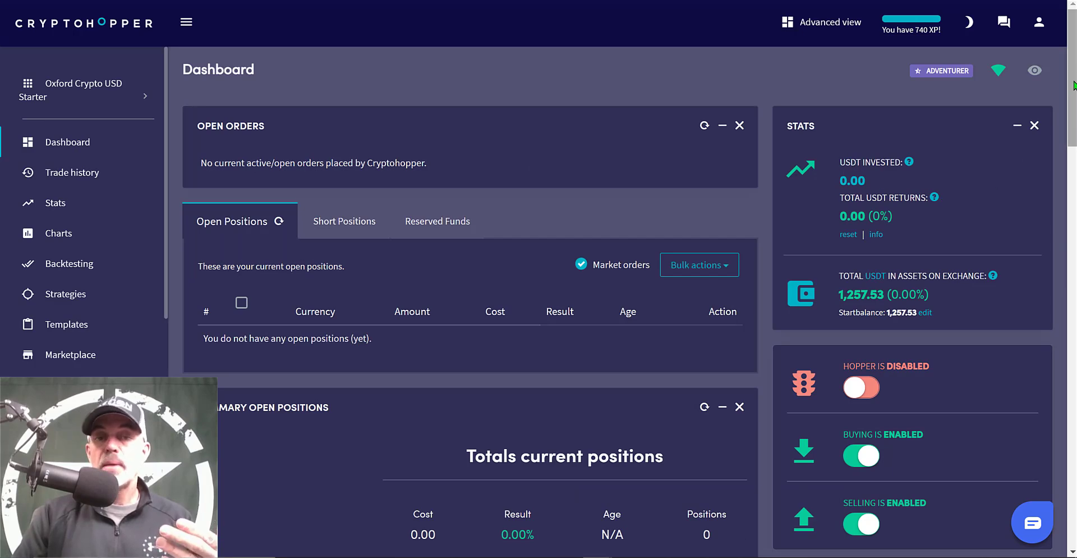
scroll(1073, 85, "down", 5)
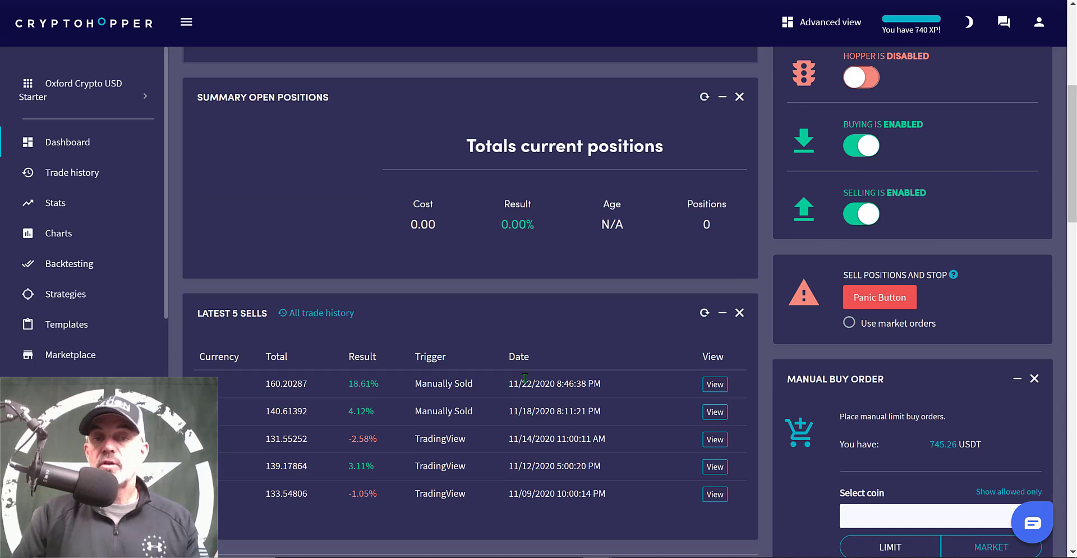
left_click_drag(506, 386, 568, 385)
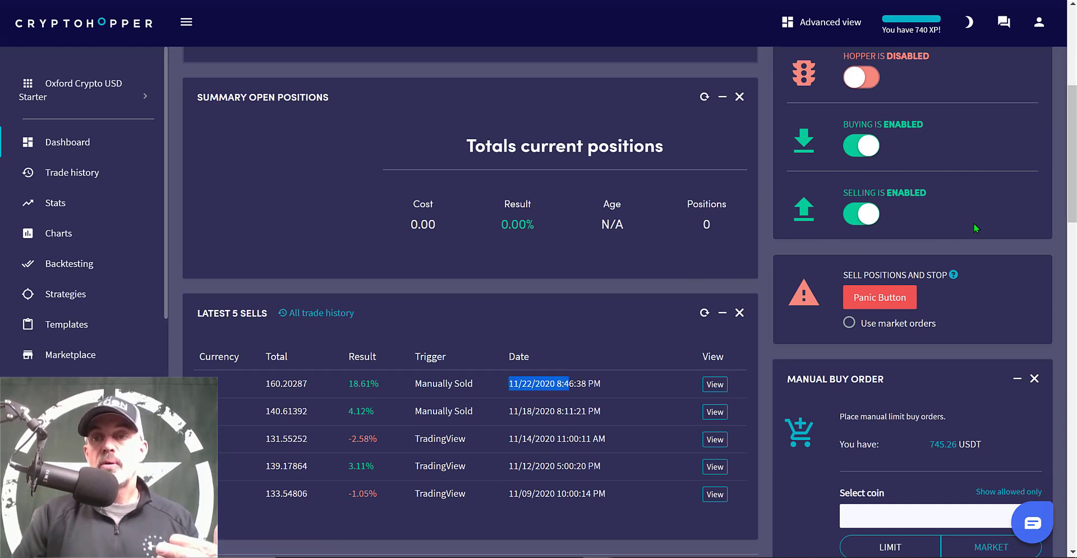
left_click_drag(1074, 161, 900, 125)
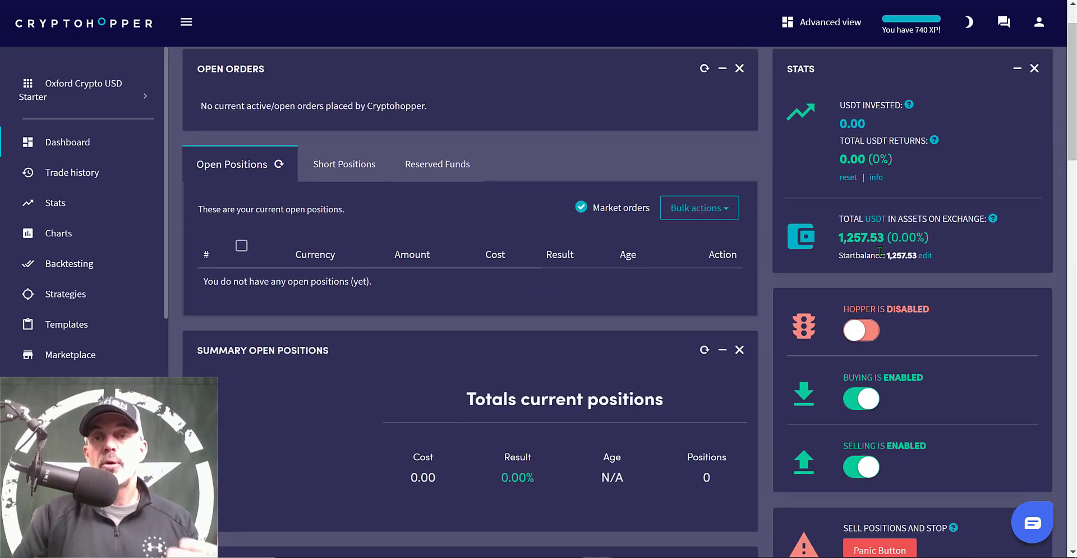
left_click(852, 334)
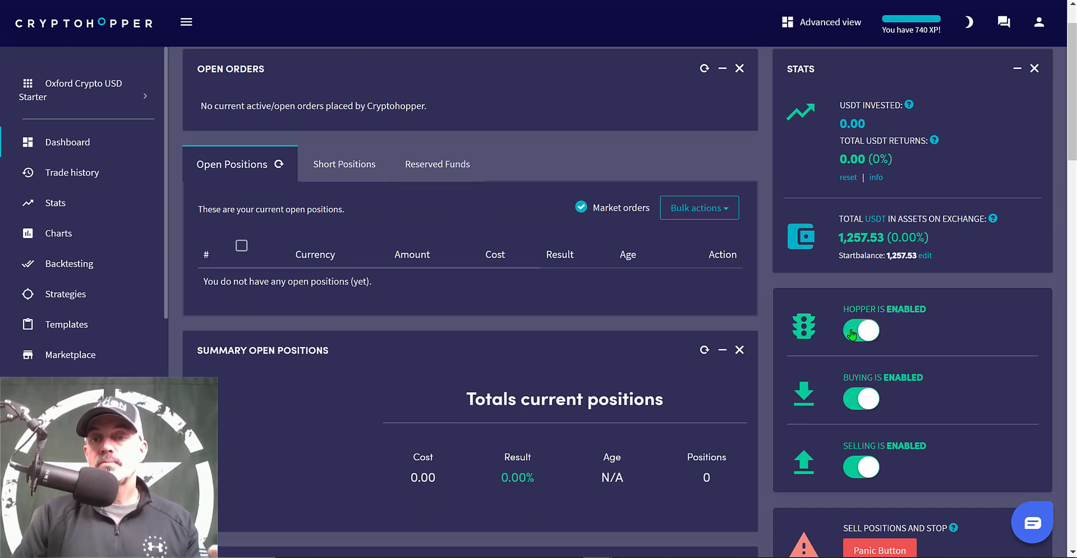